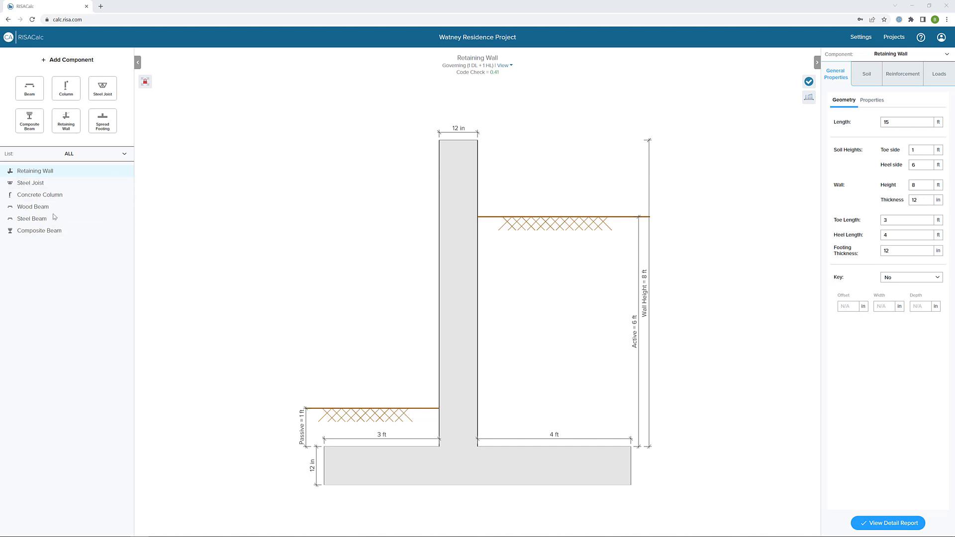
# Step: Create Retaining Wall 2 from the Retaining Wall entry under Add Component
pyautogui.click(72, 130)
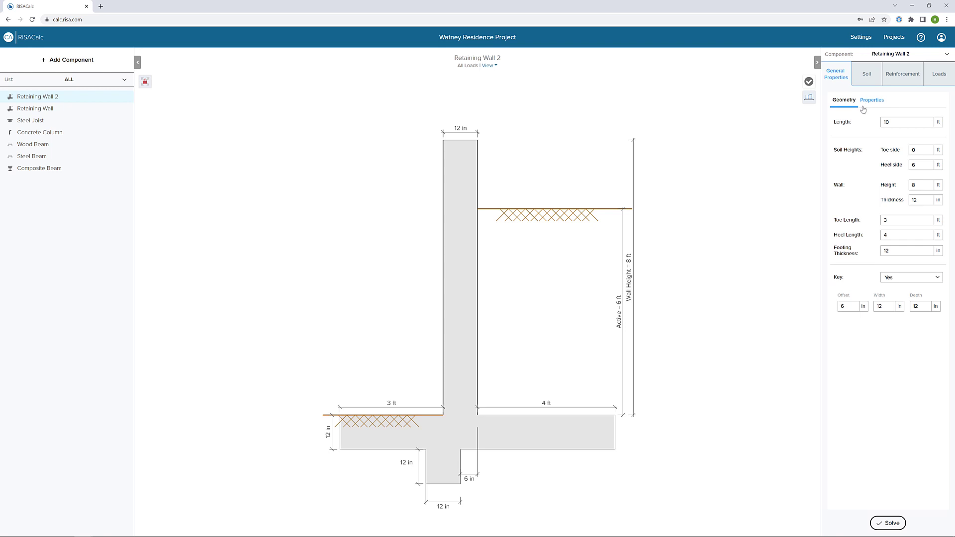
pyautogui.click(863, 41)
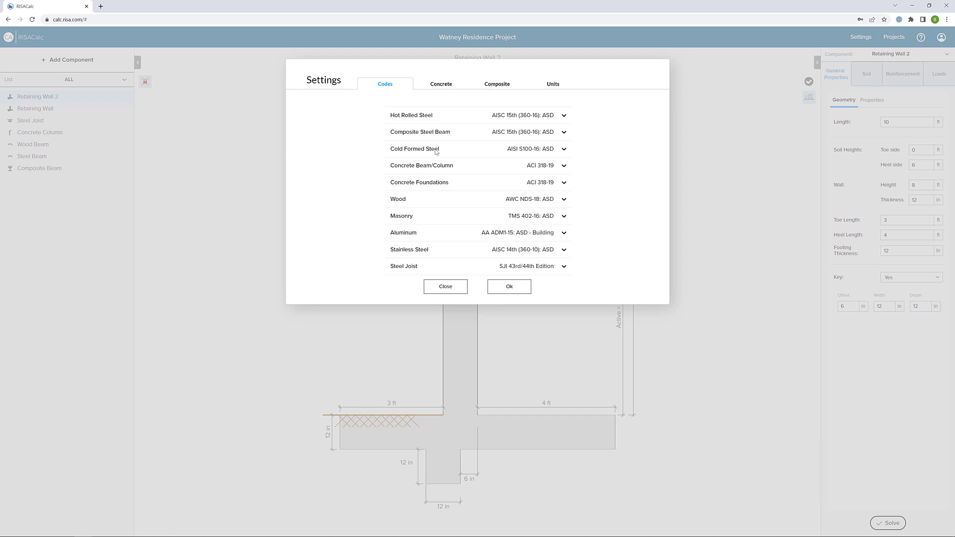
pyautogui.click(439, 86)
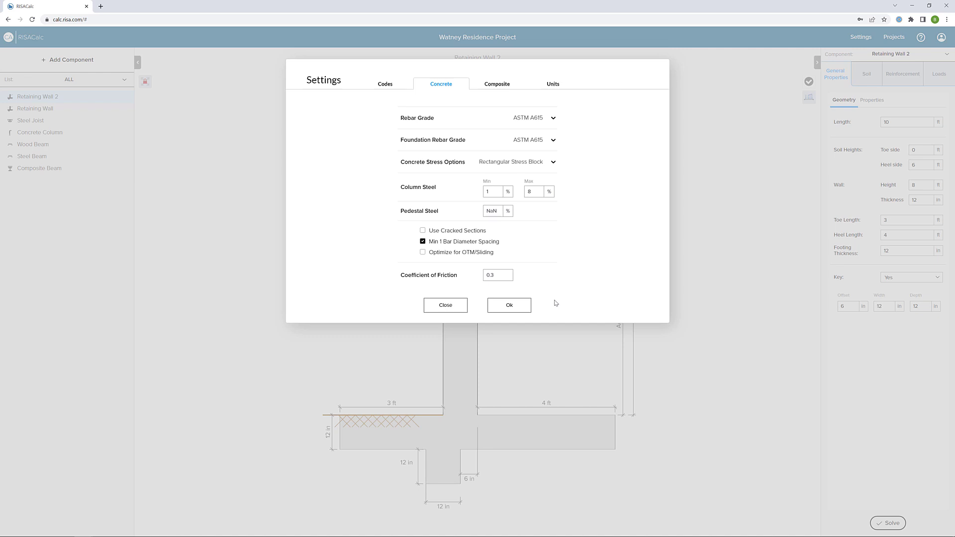
pyautogui.click(519, 309)
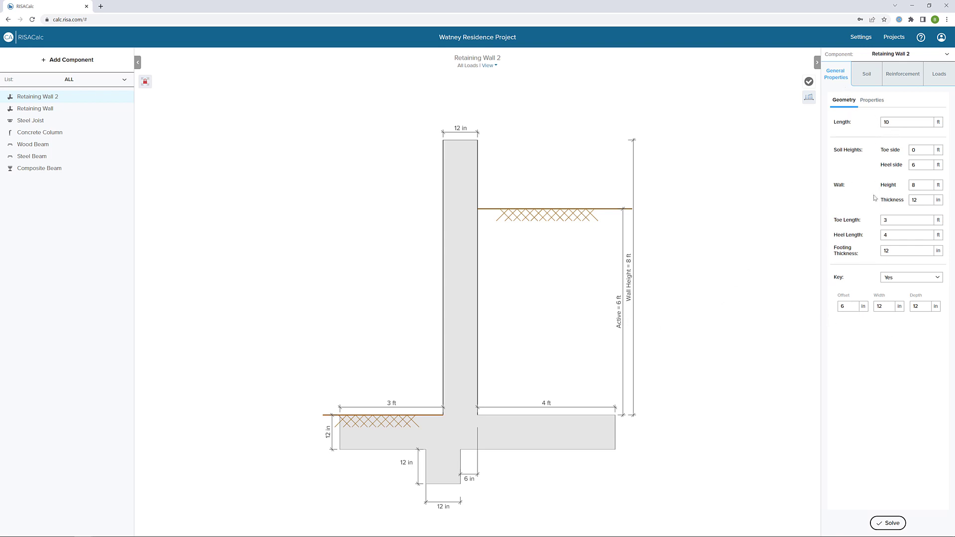
# Step: Set wall length to 15 ft, toe-side soil to 1 ft, and Key to No
pyautogui.click(874, 120)
pyautogui.write('15')
pyautogui.press('Tab')
pyautogui.press('Tab')
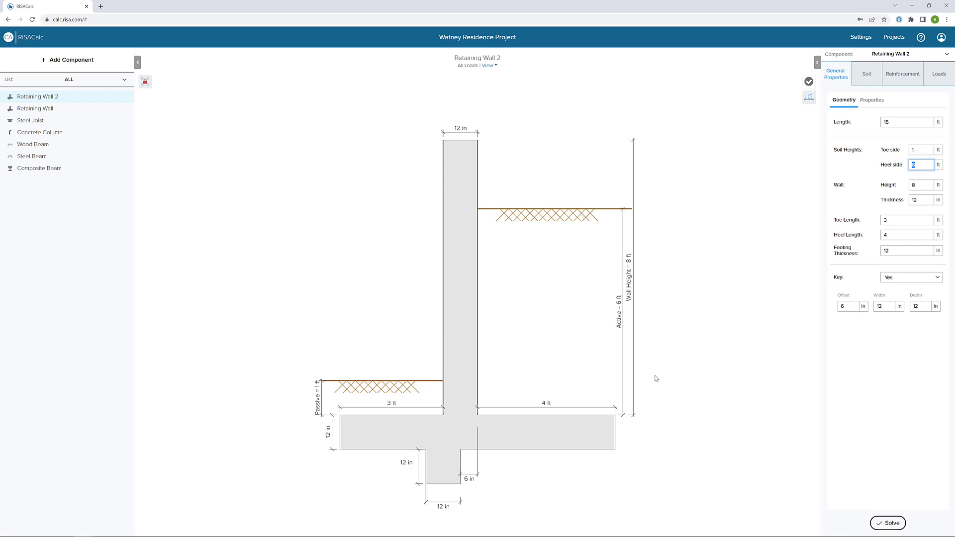
pyautogui.click(925, 186)
pyautogui.click(923, 282)
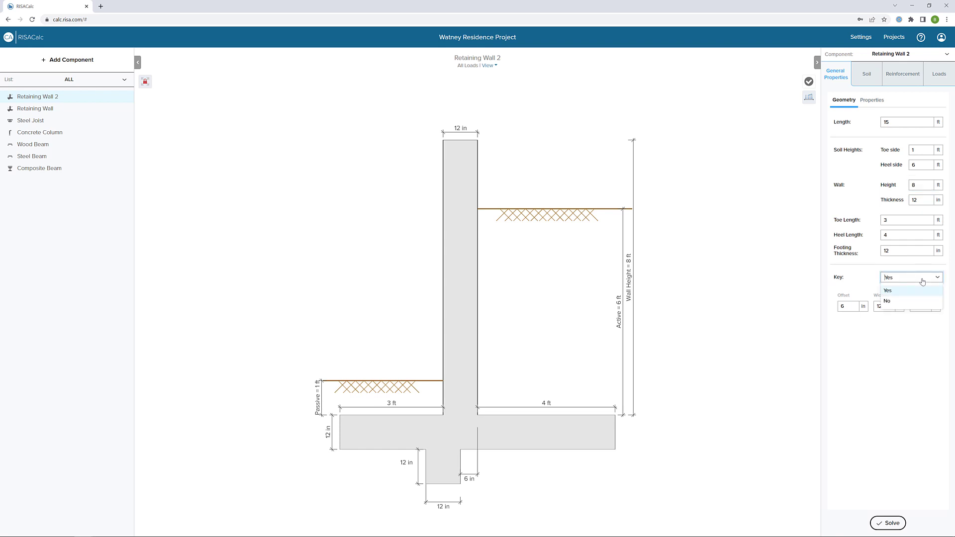
pyautogui.click(918, 301)
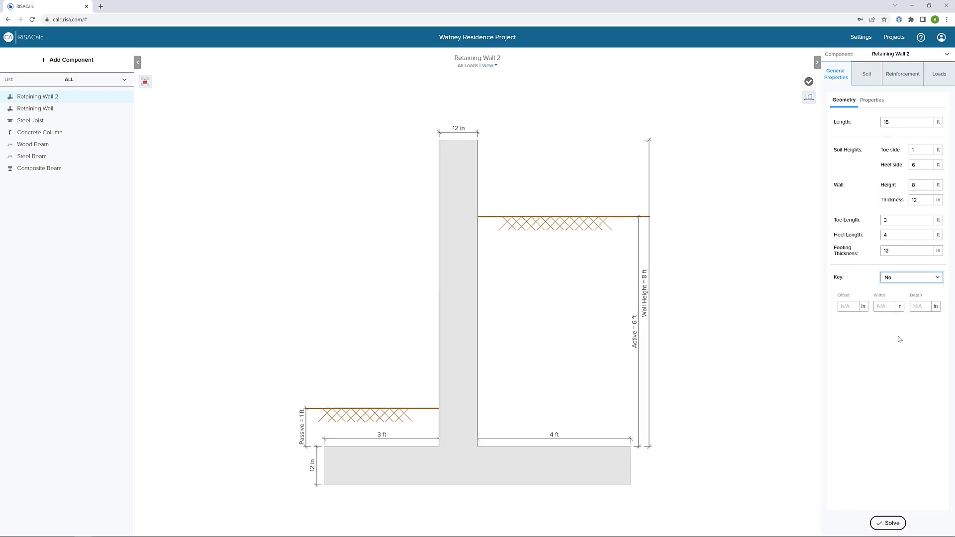
# Step: Keep the wall material as Concrete in the Properties view
pyautogui.click(879, 104)
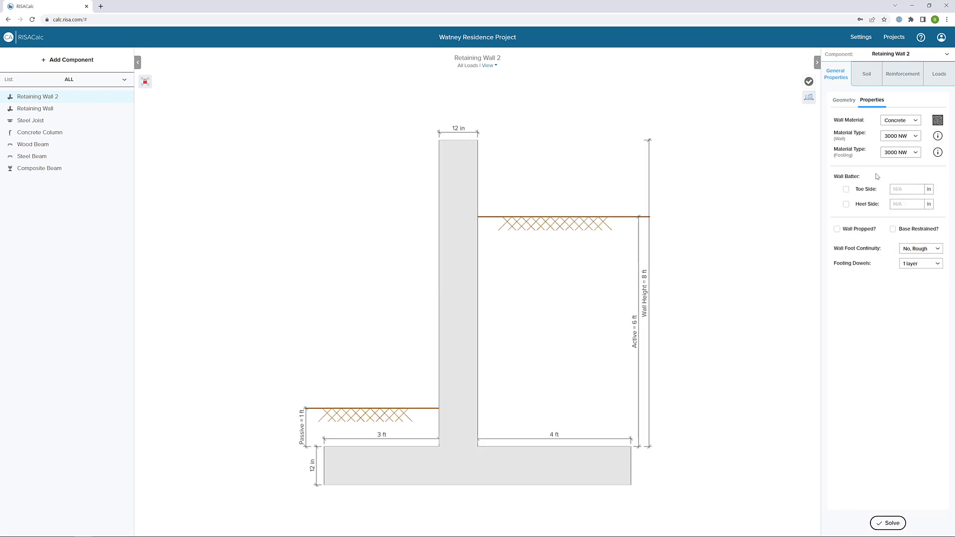
pyautogui.click(913, 121)
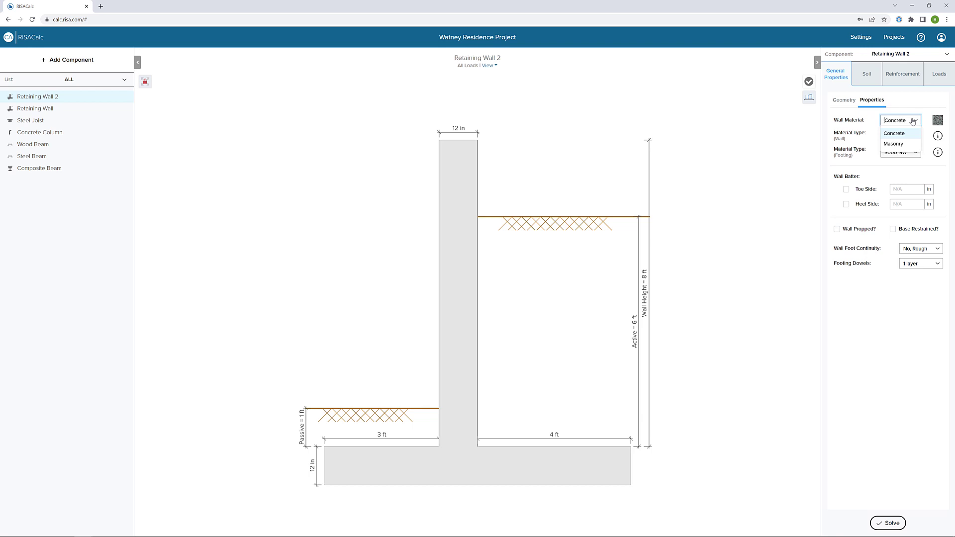
pyautogui.click(906, 133)
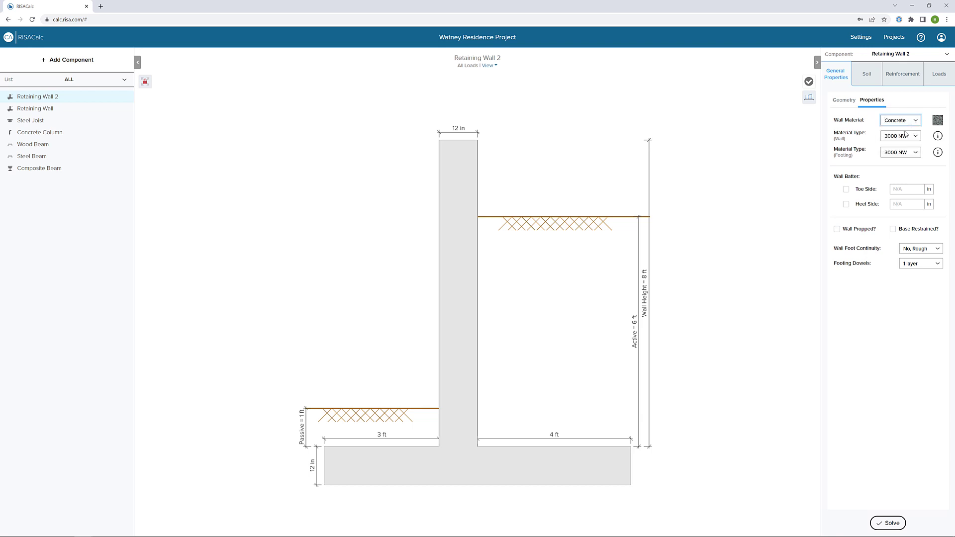
# Step: Toggle toe batter, heel batter and wall prop on, then leave all three off
pyautogui.click(846, 189)
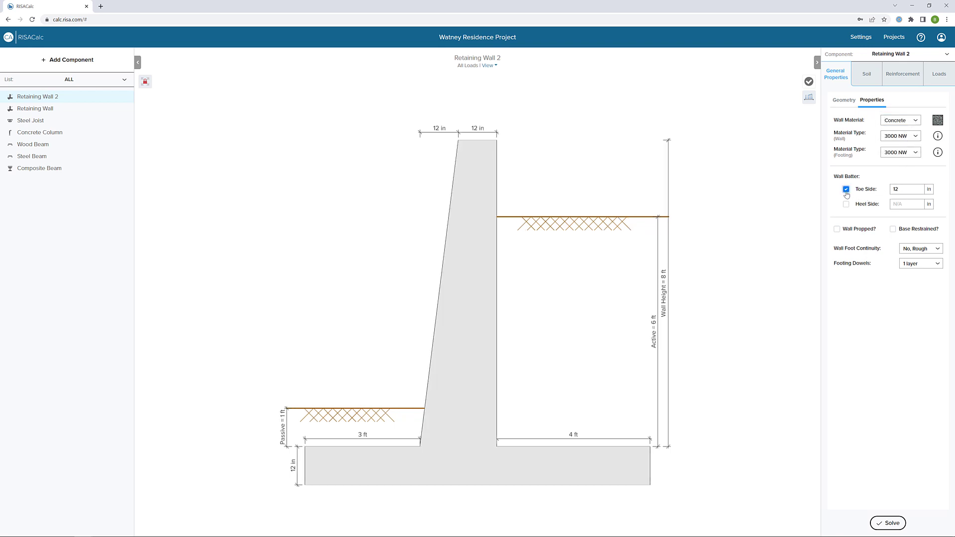
pyautogui.click(847, 189)
pyautogui.click(845, 204)
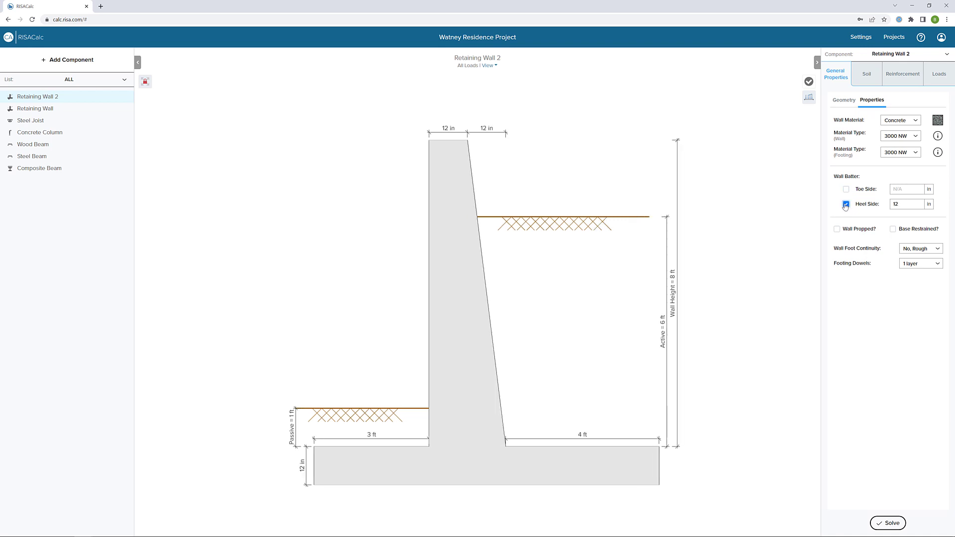
pyautogui.click(846, 204)
pyautogui.click(846, 232)
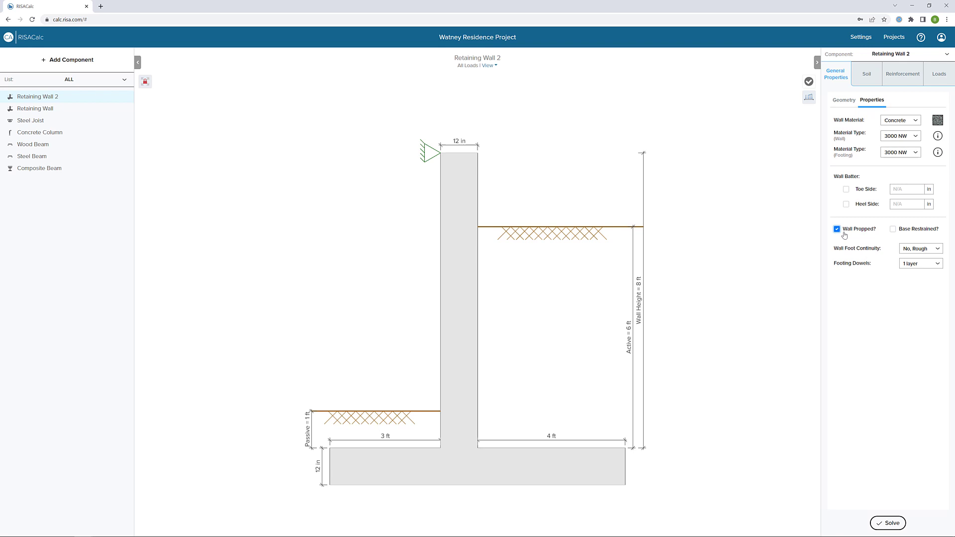
pyautogui.click(843, 233)
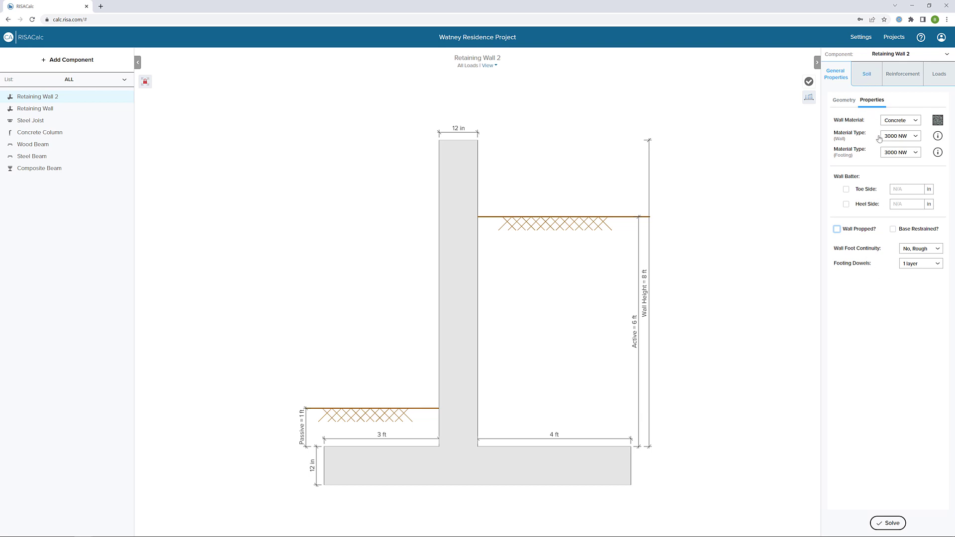
# Step: Try a 15° backfill angle, reset it to 0°, keep Ground Water at No, and inspect heel K
pyautogui.click(868, 79)
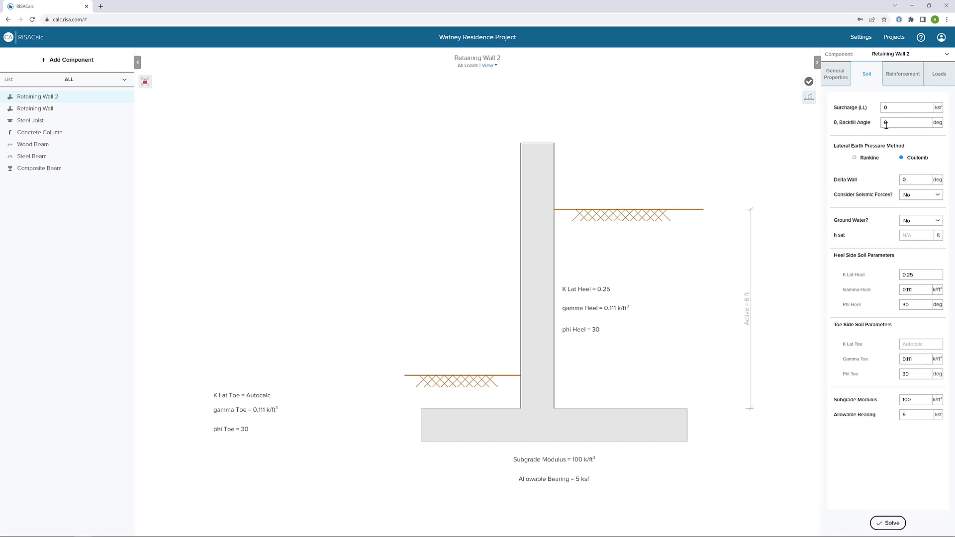
pyautogui.click(844, 124)
pyautogui.click(844, 124)
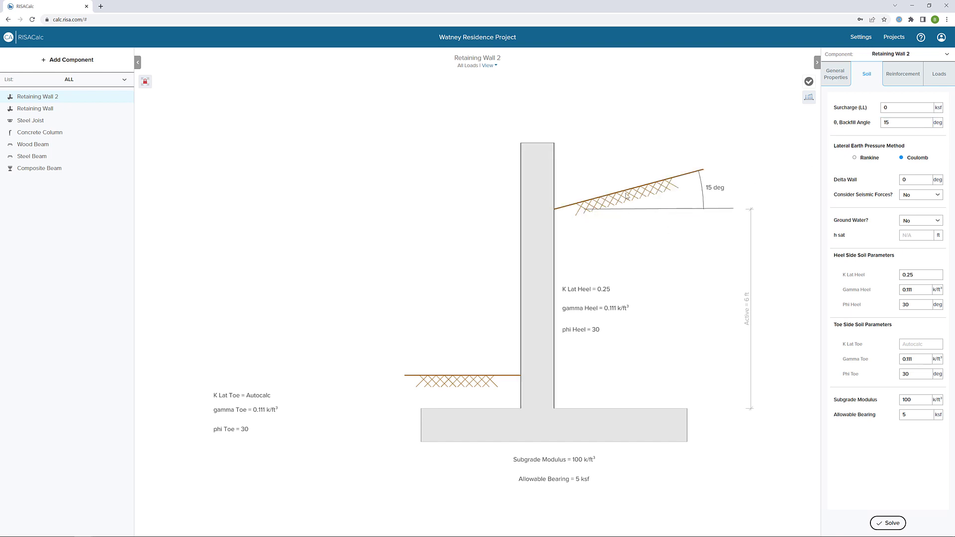
pyautogui.click(843, 133)
pyautogui.write('0')
pyautogui.click(844, 134)
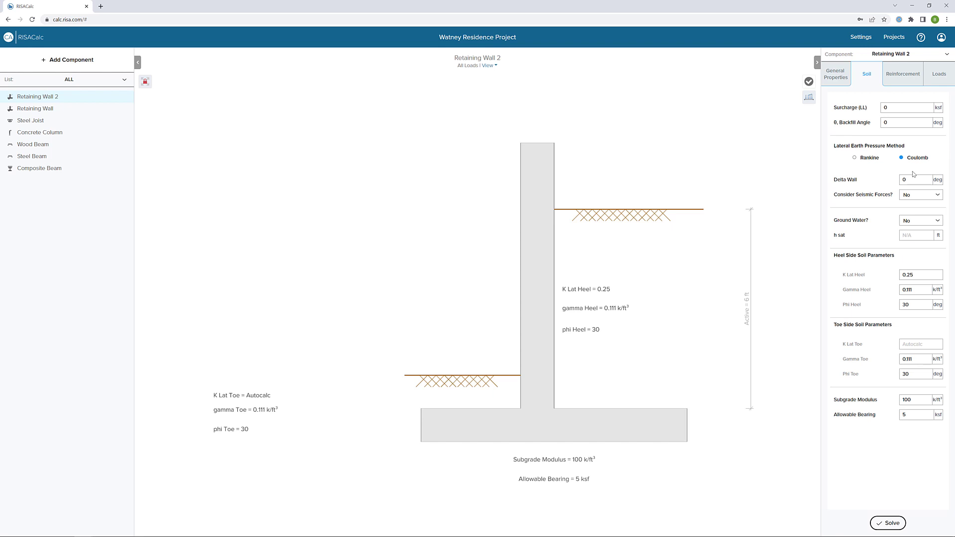
pyautogui.click(920, 222)
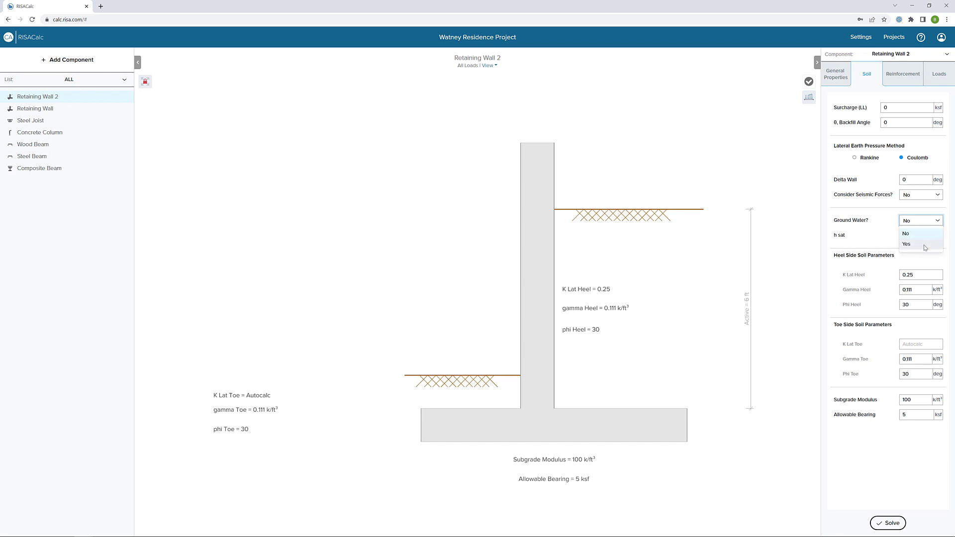
pyautogui.click(928, 232)
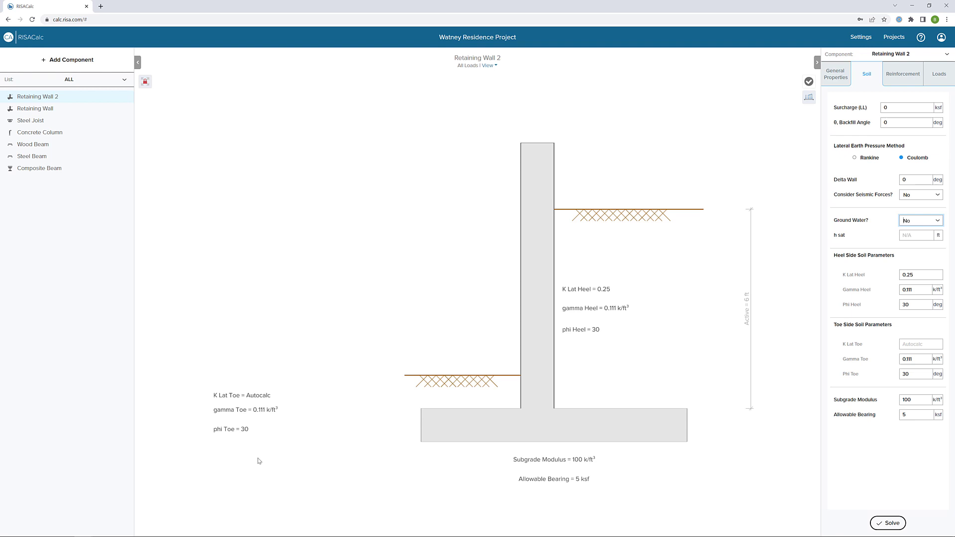
pyautogui.click(575, 293)
# Step: Switch the wall to Masonry and review its reinforcement: Partially Grouted, bars at Center
pyautogui.click(895, 76)
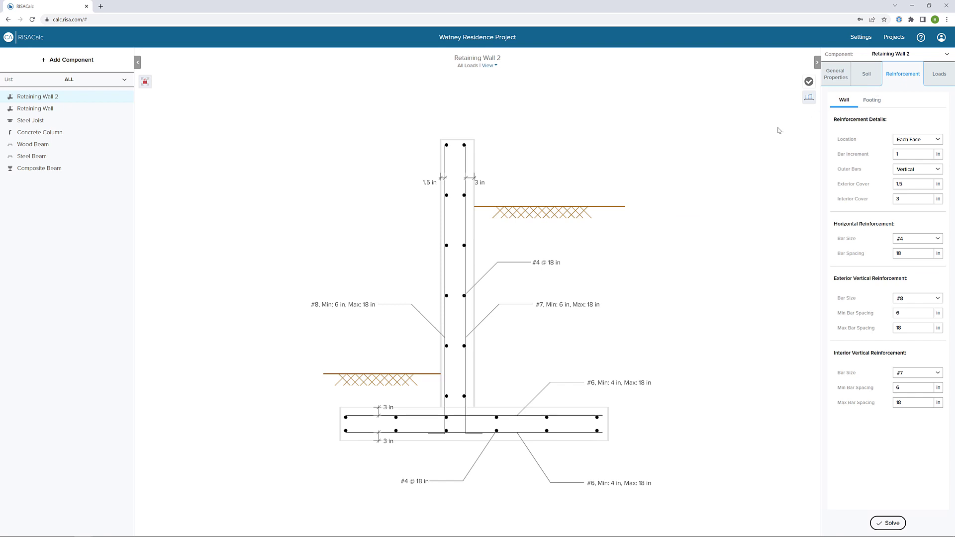
pyautogui.click(833, 80)
pyautogui.click(872, 100)
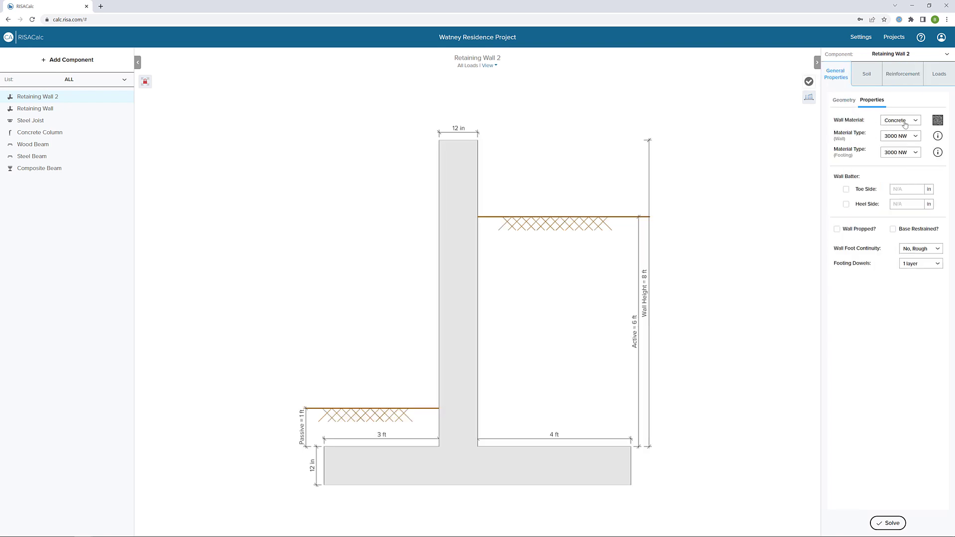
pyautogui.click(901, 122)
pyautogui.click(900, 143)
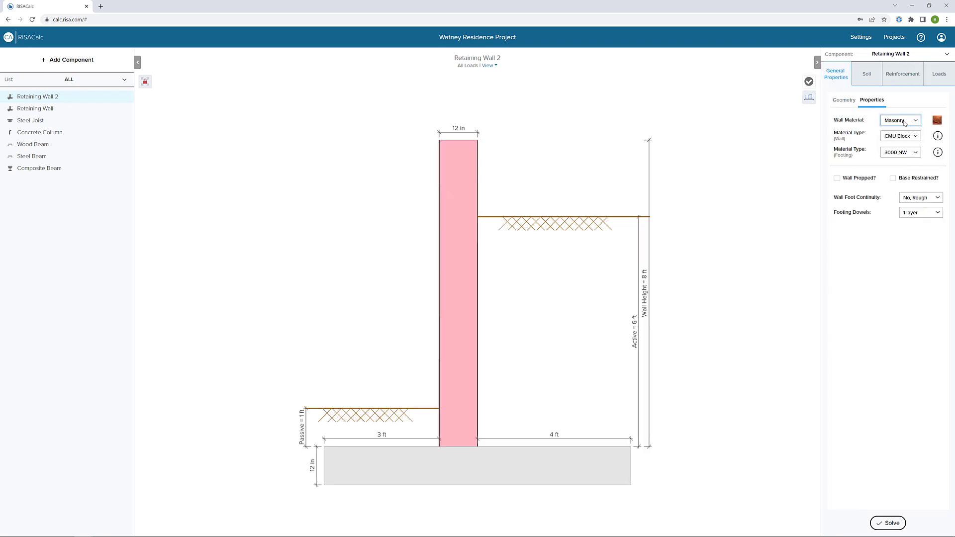
pyautogui.click(903, 79)
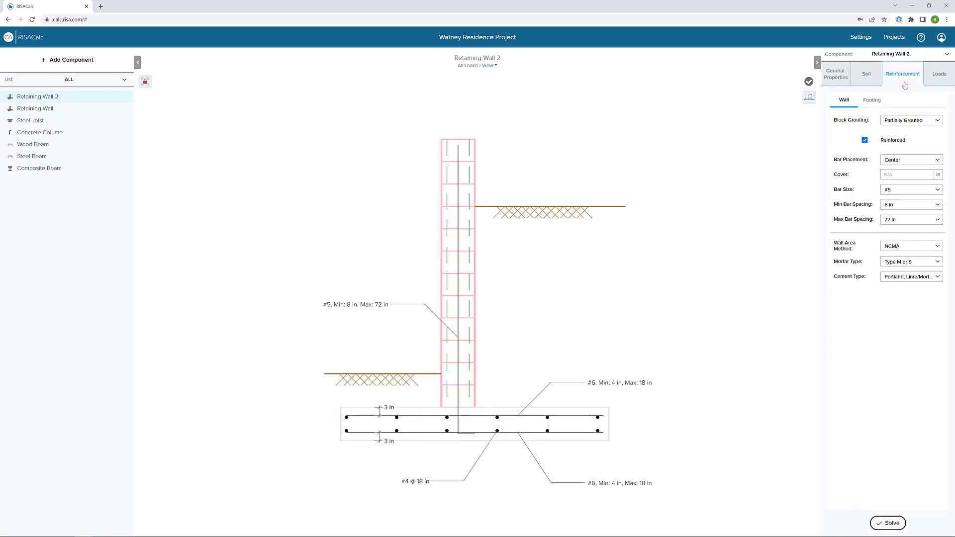
pyautogui.click(936, 126)
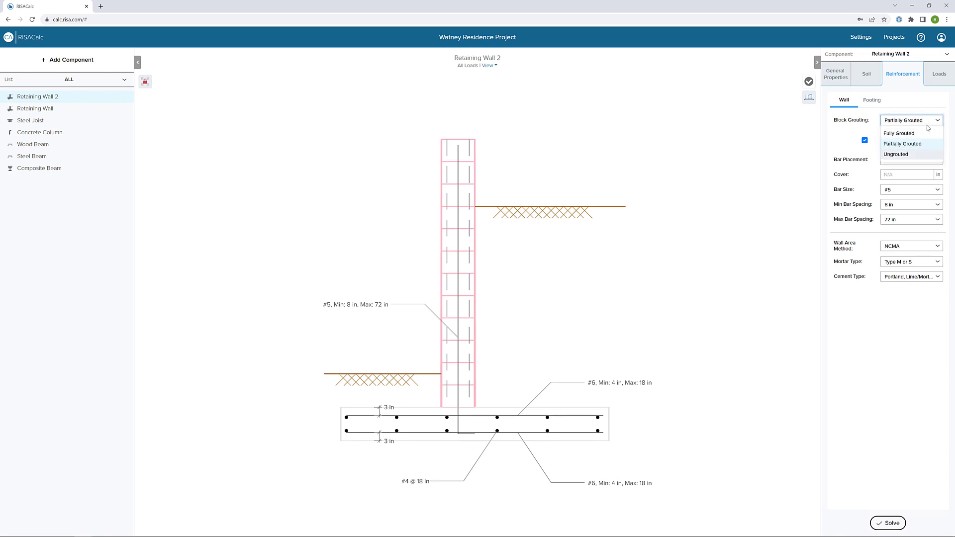
pyautogui.click(910, 143)
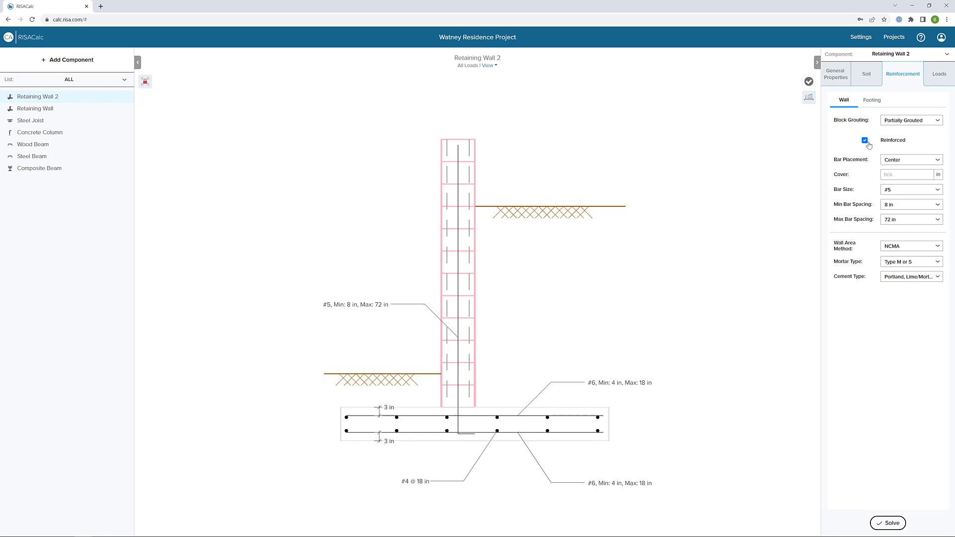
pyautogui.click(931, 159)
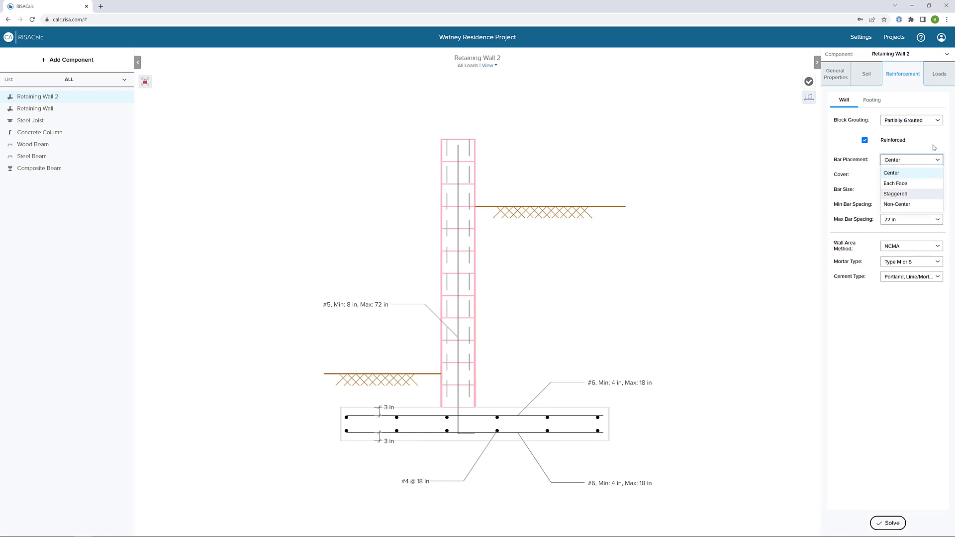
pyautogui.click(934, 147)
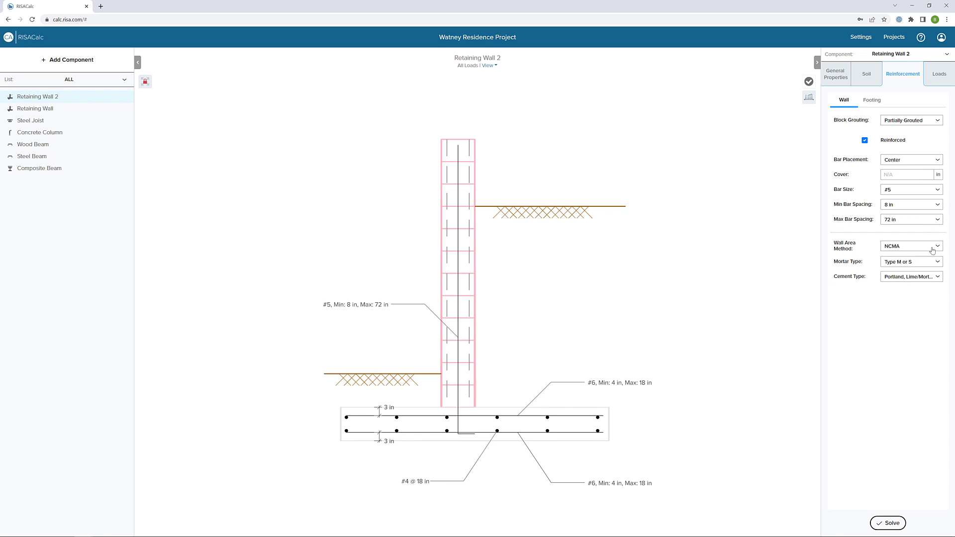
# Step: Return the wall to Concrete, keep wall reinforcement on Each Face, and show footing reinforcement
pyautogui.click(842, 84)
pyautogui.click(880, 105)
pyautogui.click(893, 121)
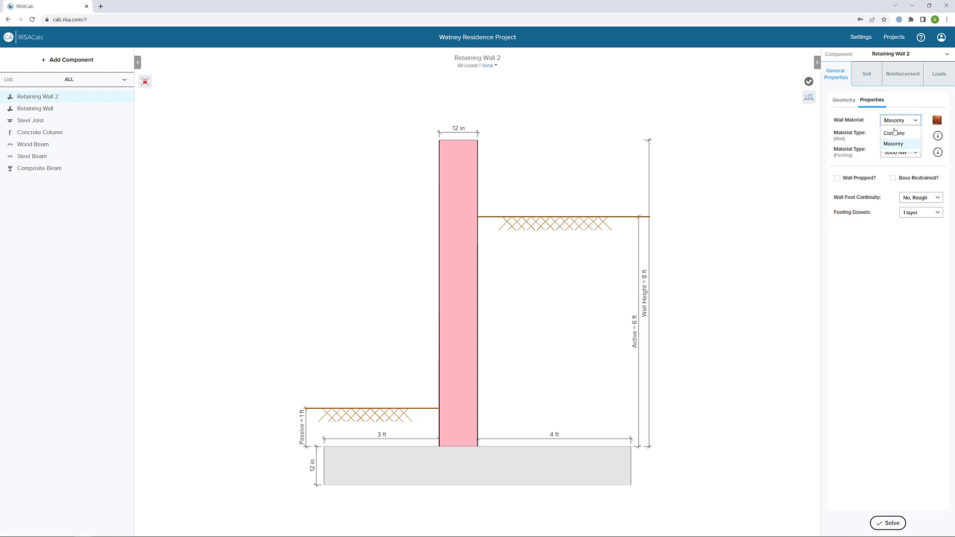
pyautogui.click(895, 133)
pyautogui.click(901, 76)
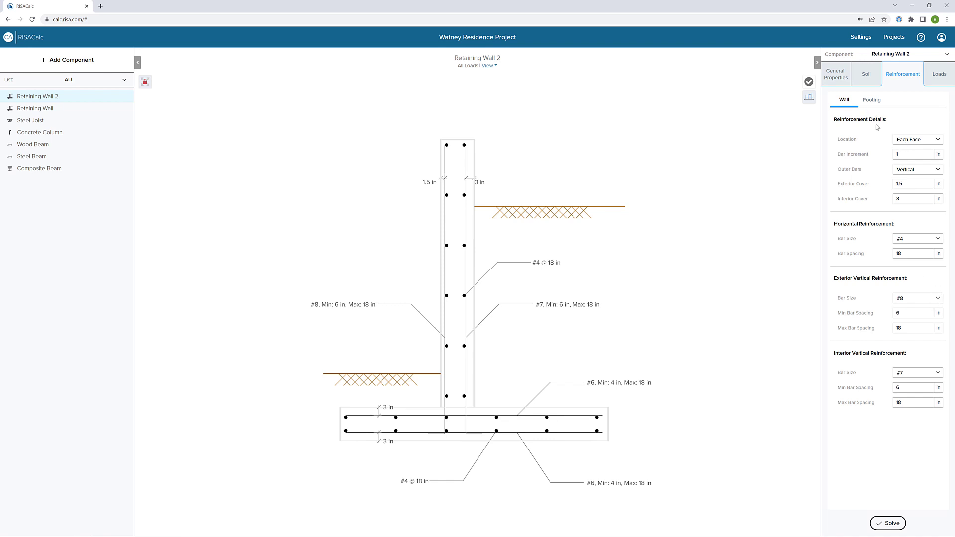
pyautogui.click(937, 142)
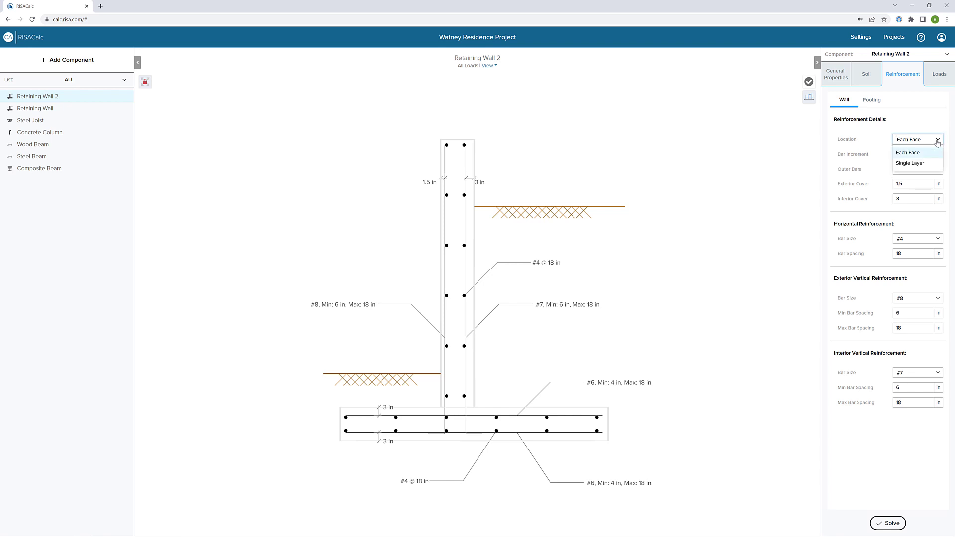
pyautogui.click(935, 141)
pyautogui.click(933, 139)
pyautogui.click(934, 140)
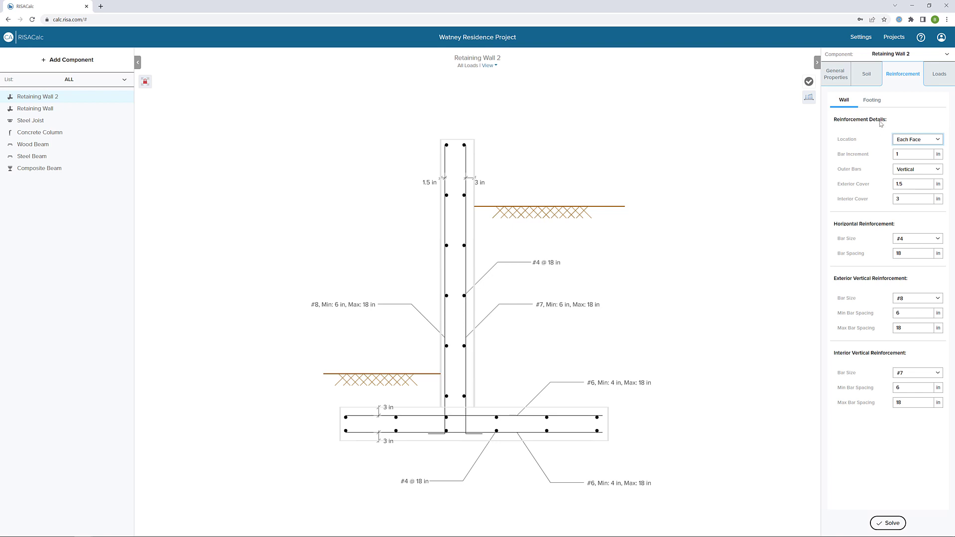
pyautogui.click(874, 105)
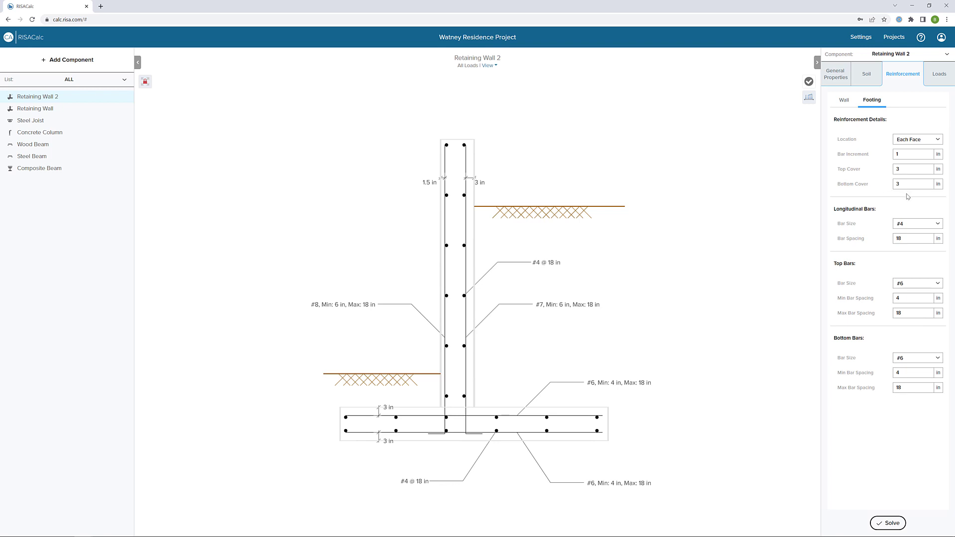
# Step: Keep footing reinforcement on Each Face and review the exterior vertical #8 wall bars
pyautogui.click(920, 139)
pyautogui.click(917, 150)
pyautogui.click(361, 307)
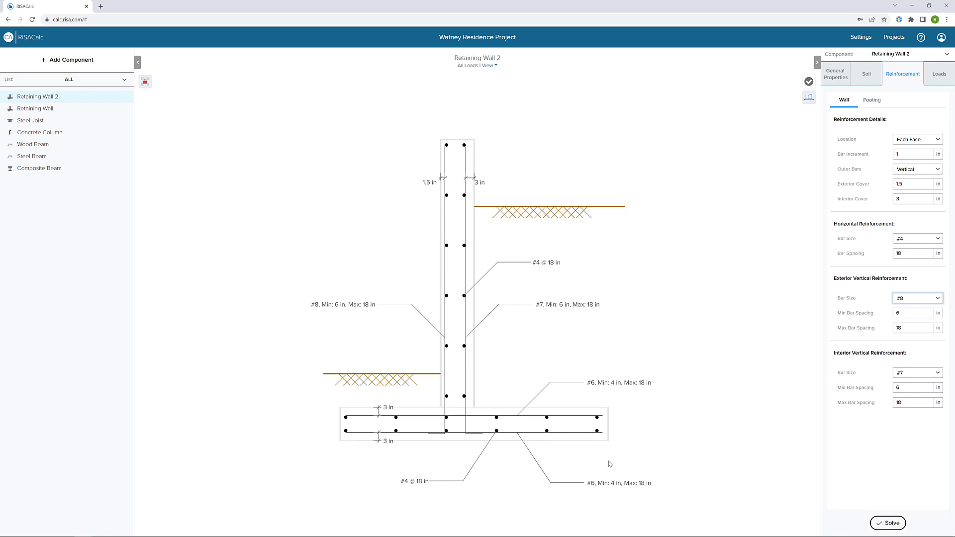
pyautogui.click(871, 100)
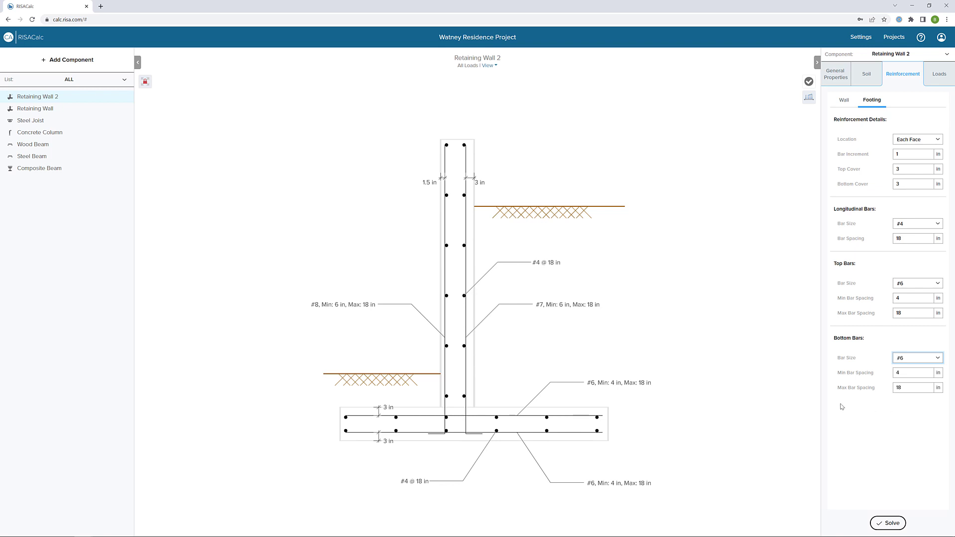
pyautogui.click(933, 79)
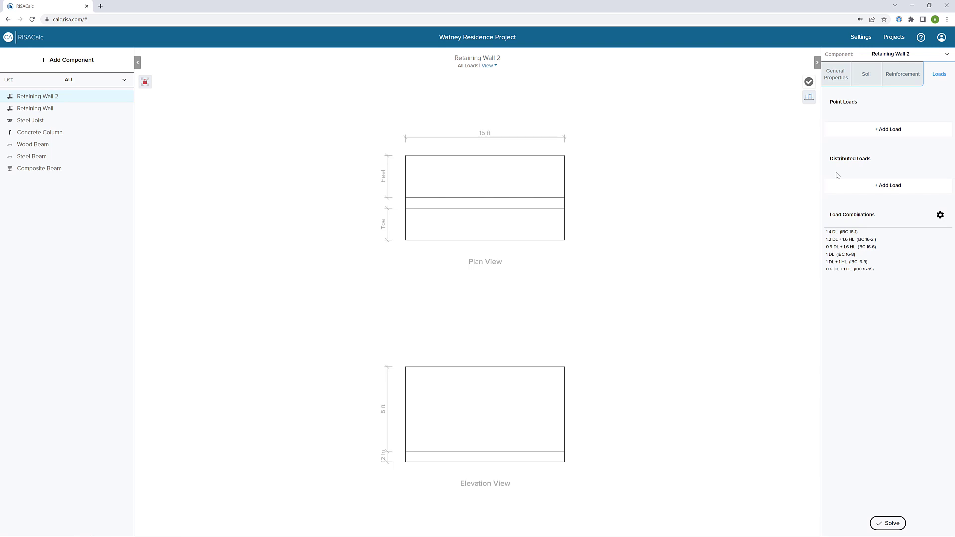
# Step: Add a dead distributed load with 0.75 klf start and end magnitudes, located in ft
pyautogui.click(889, 186)
pyautogui.click(866, 188)
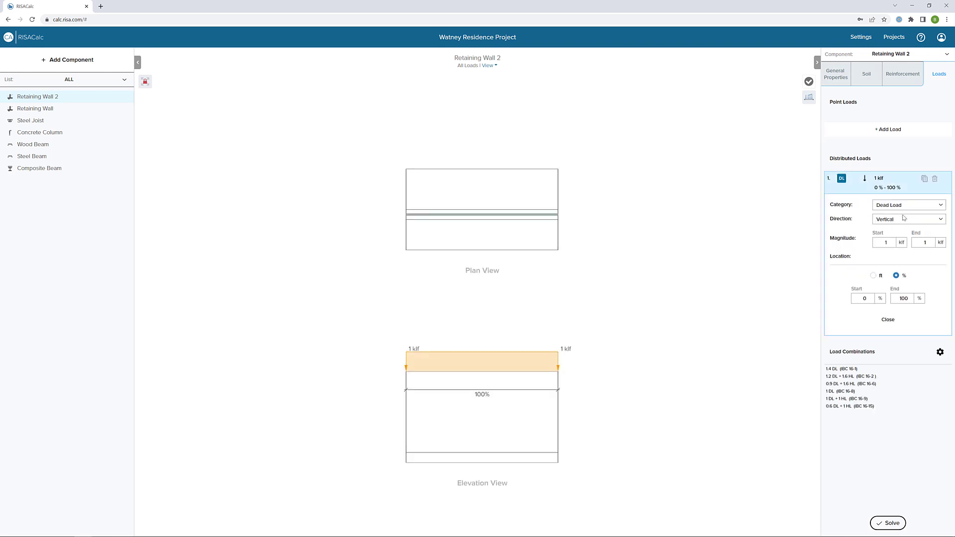
pyautogui.moveTo(889, 245); pyautogui.dragTo(879, 243)
pyautogui.write('.75')
pyautogui.press('Tab')
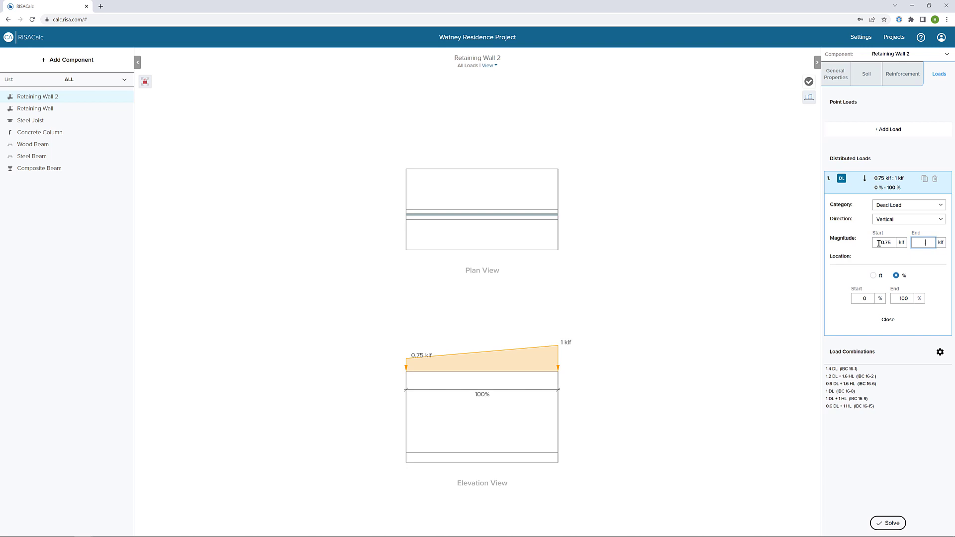
pyautogui.write('0.75')
pyautogui.press('Tab')
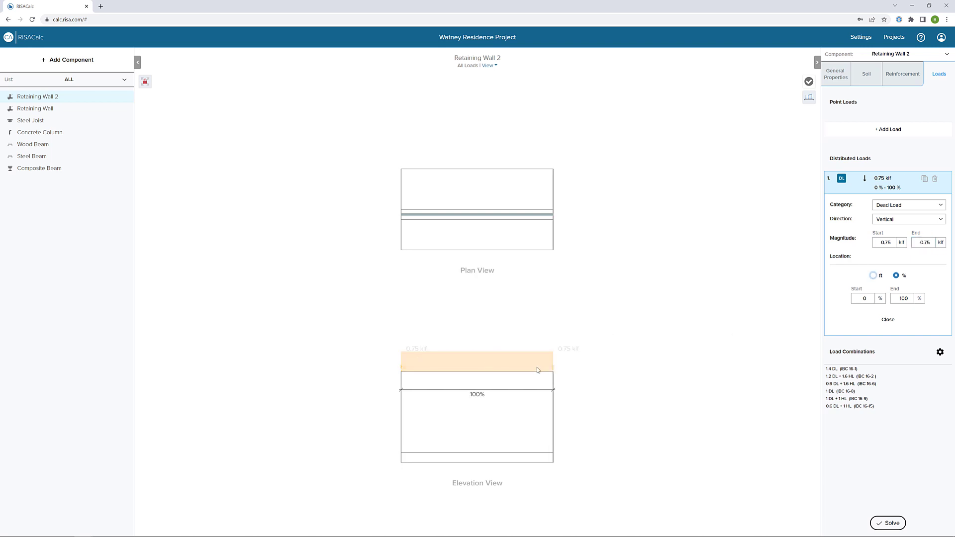
pyautogui.click(873, 276)
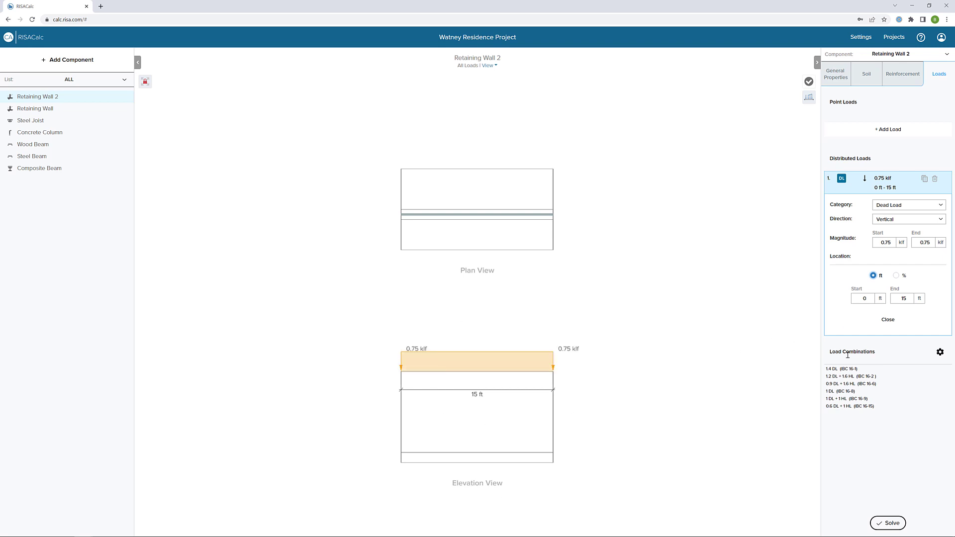
pyautogui.click(889, 321)
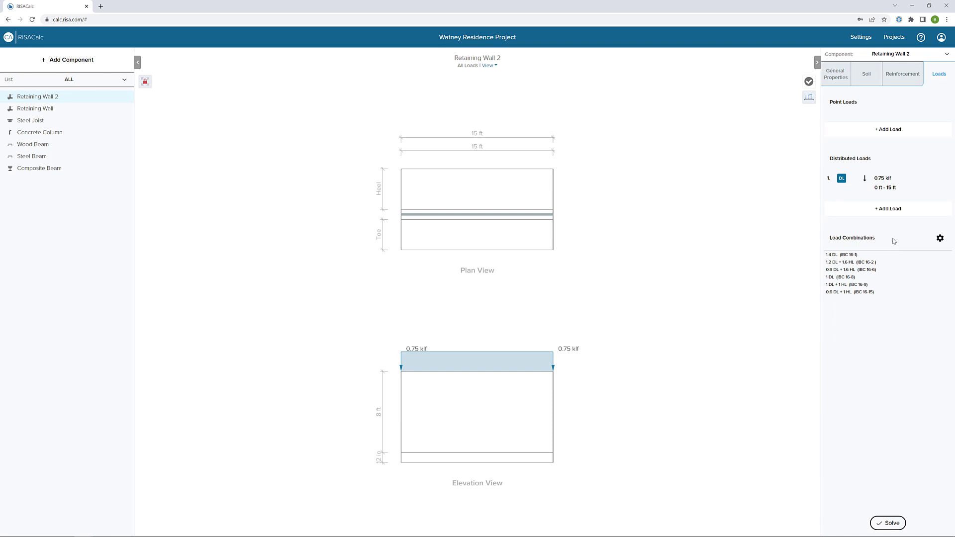
# Step: Add a vertical Live Load distributed load of 0.35 to 0.5 klf from 5 ft to 15 ft
pyautogui.click(888, 210)
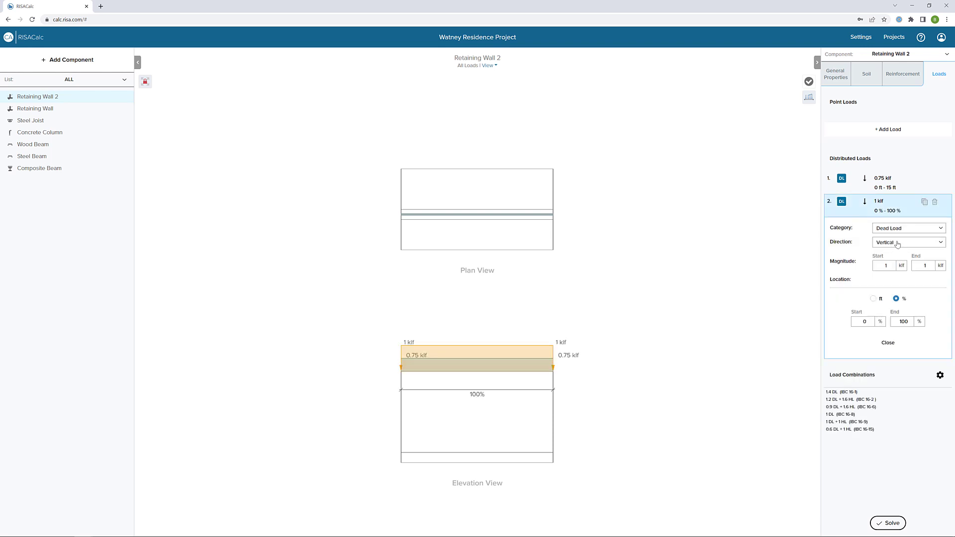
pyautogui.click(911, 230)
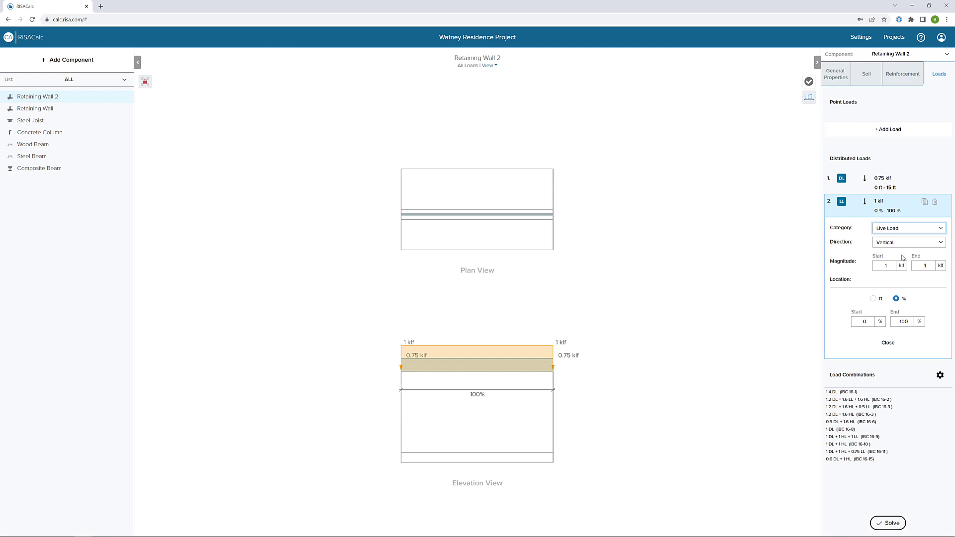
pyautogui.press('Tab')
pyautogui.press('Tab')
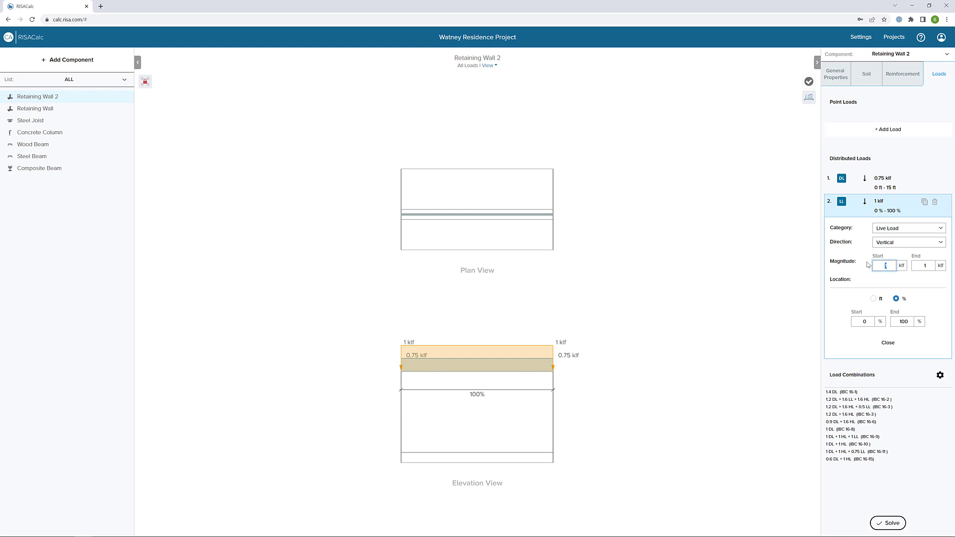
pyautogui.write('0.35')
pyautogui.press('Tab')
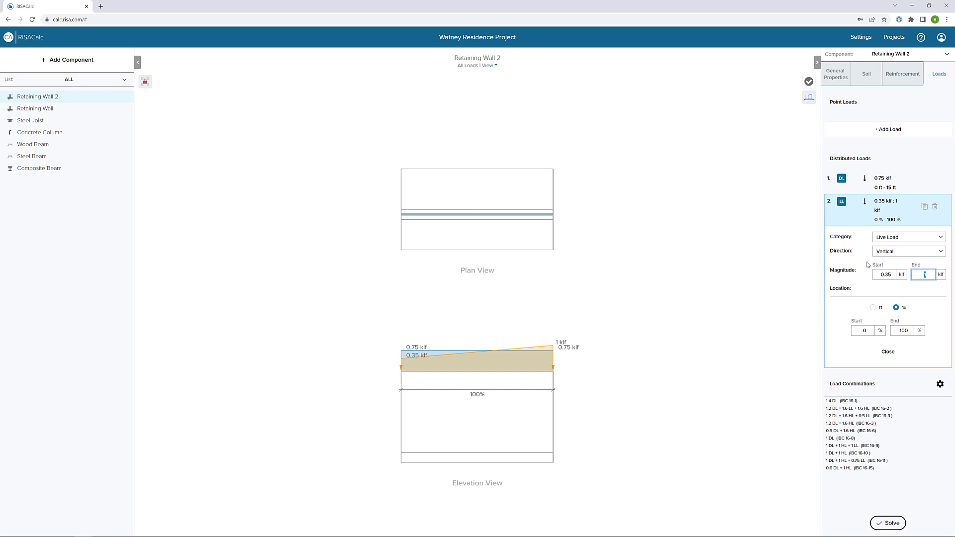
pyautogui.click(874, 308)
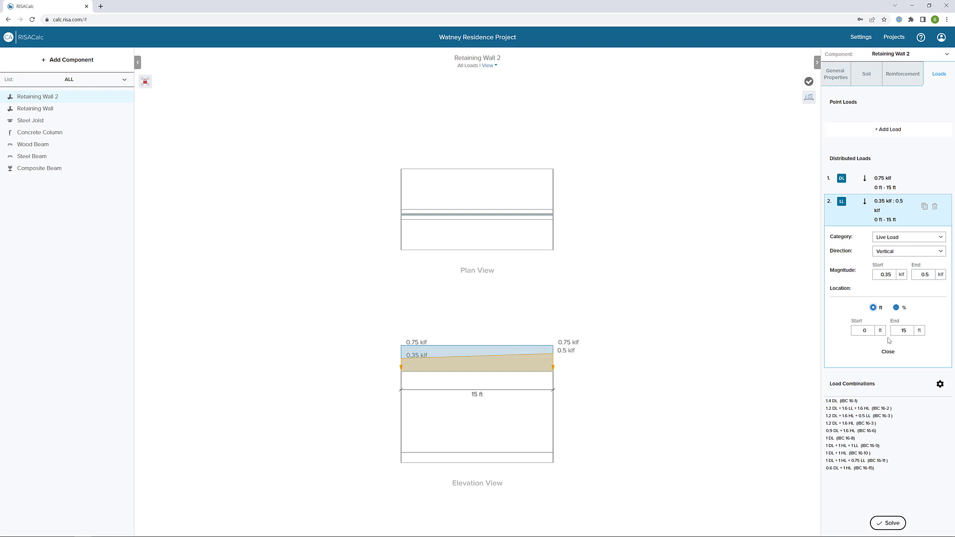
pyautogui.doubleClick(859, 332)
pyautogui.write('5')
pyautogui.press('Tab')
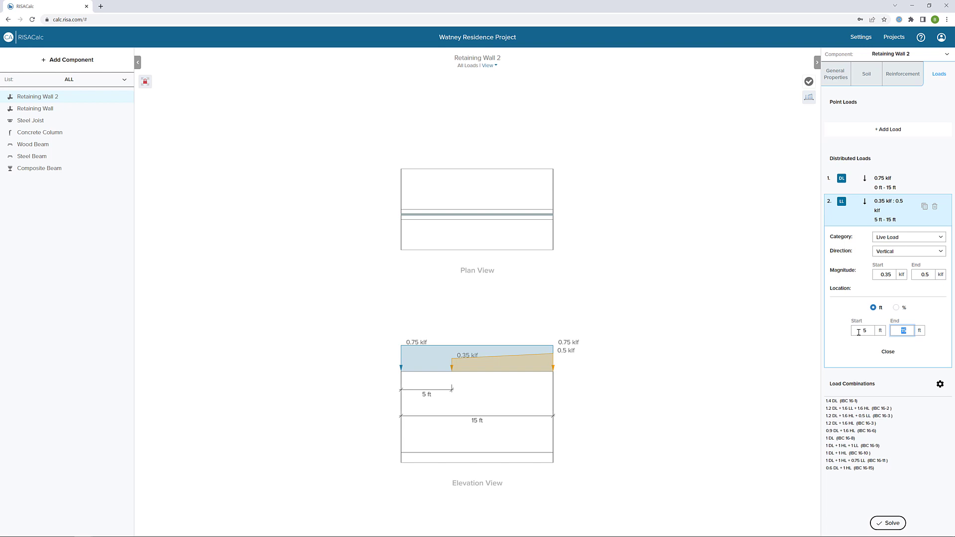
pyautogui.click(901, 253)
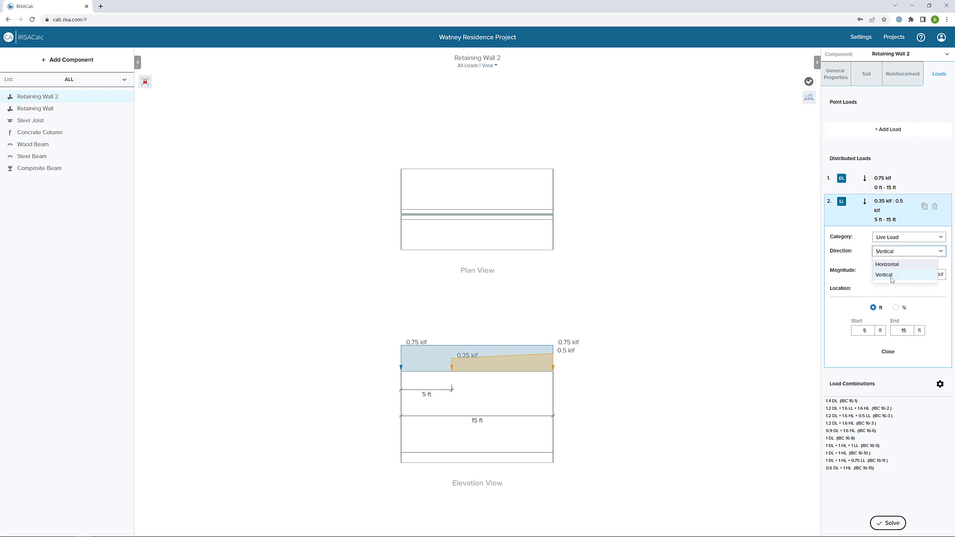
pyautogui.click(900, 256)
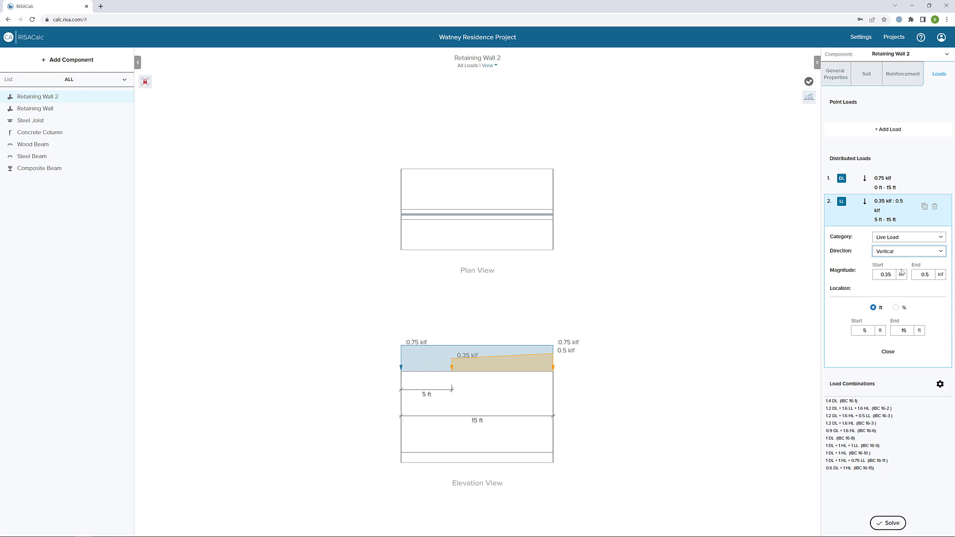
pyautogui.click(889, 351)
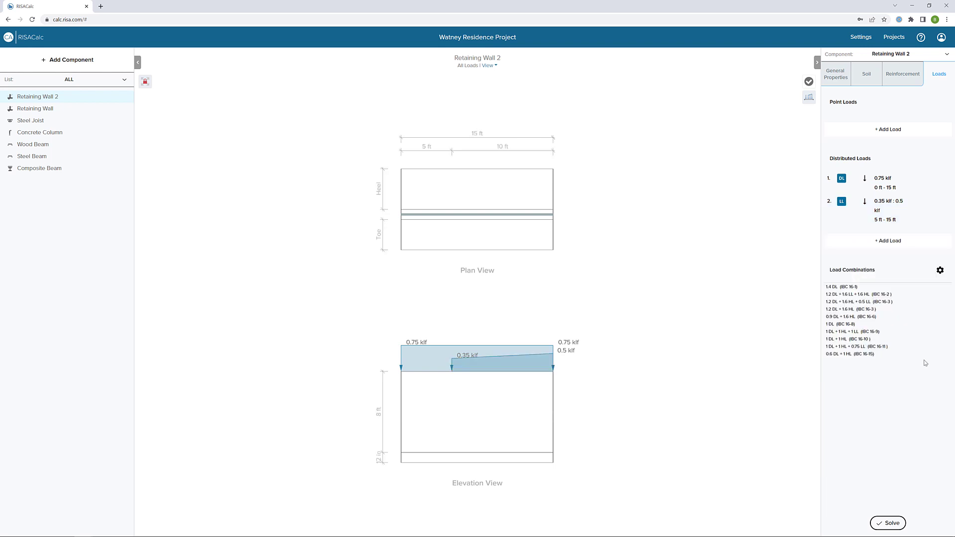
# Step: Add a 7.5 k dead point load at 12 ft, briefly rechecking the dead distributed load
pyautogui.click(902, 130)
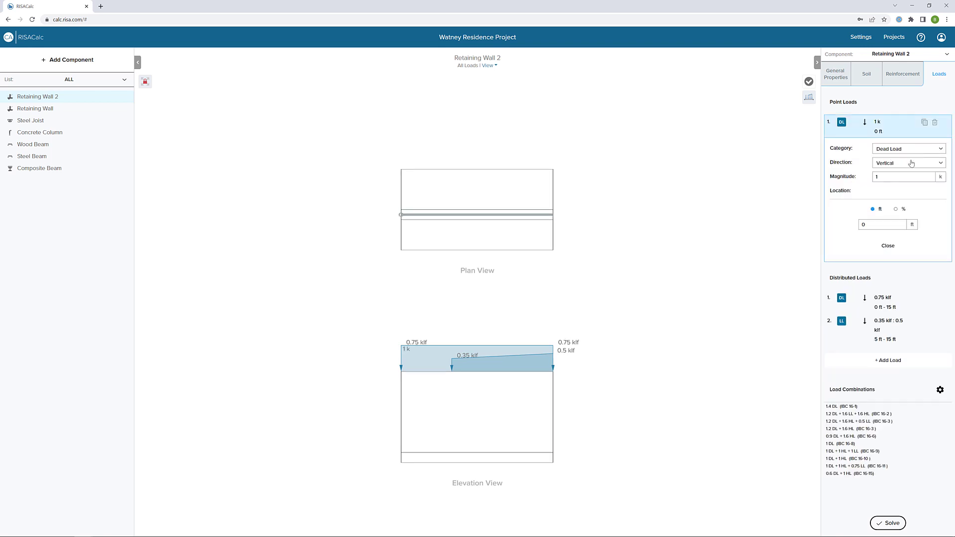
pyautogui.click(856, 178)
pyautogui.press('Tab')
pyautogui.click(883, 227)
pyautogui.write('12')
pyautogui.press('Tab')
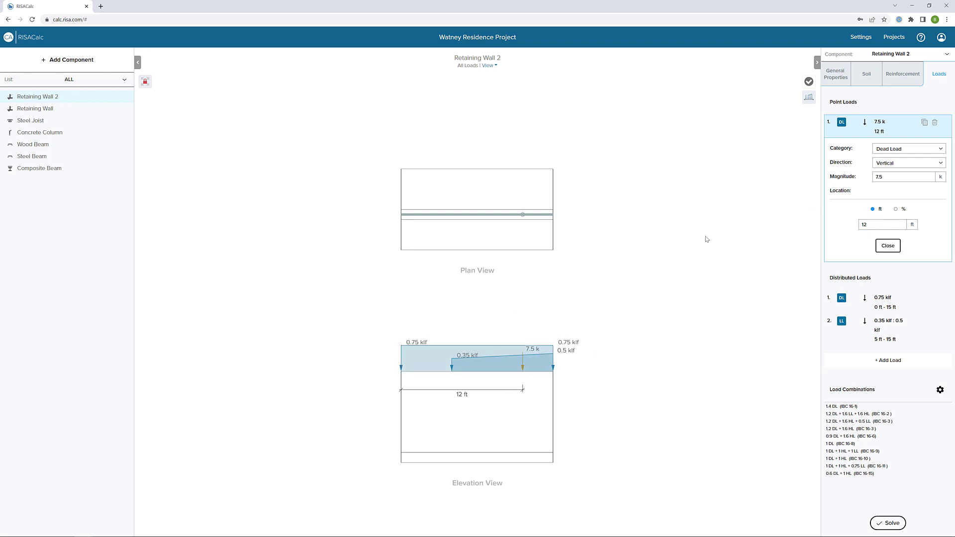
pyautogui.click(422, 346)
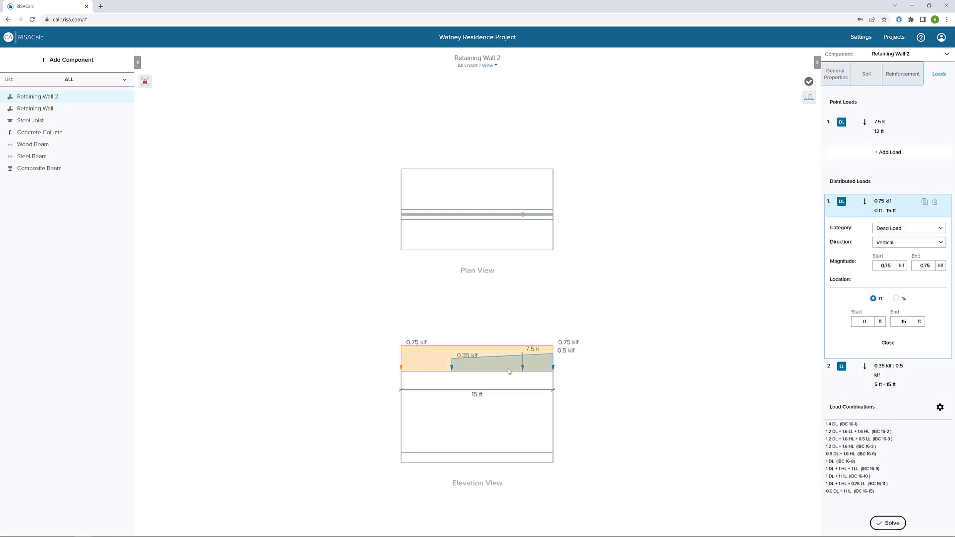
pyautogui.click(522, 367)
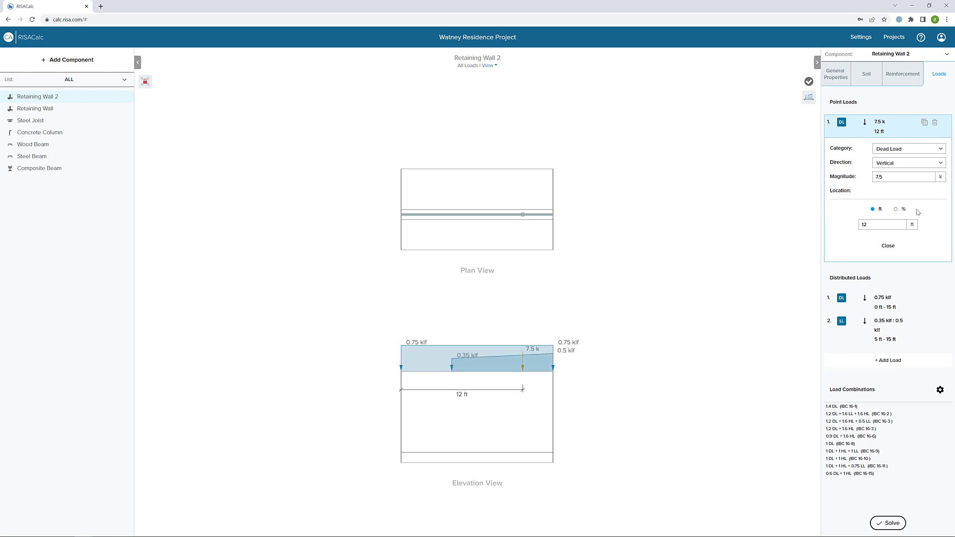
pyautogui.click(894, 246)
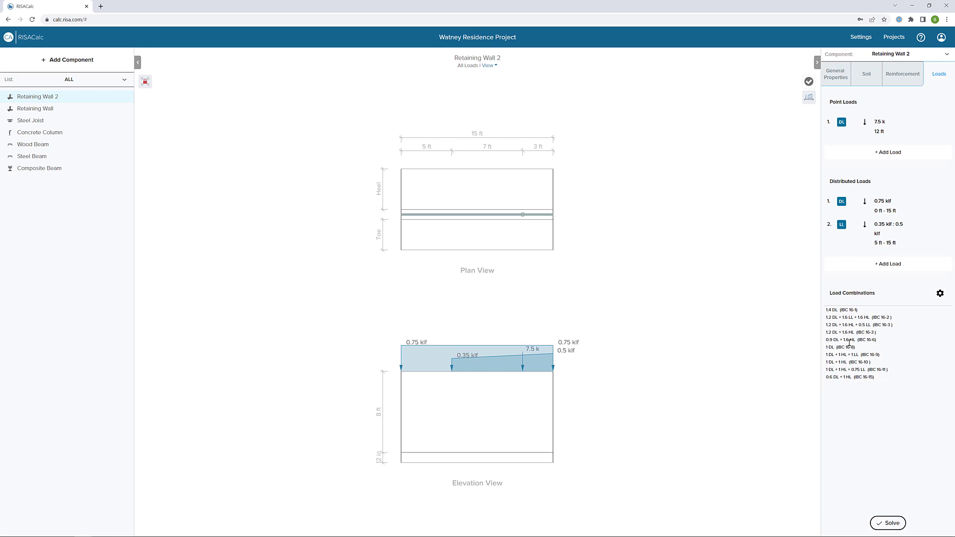
pyautogui.click(939, 294)
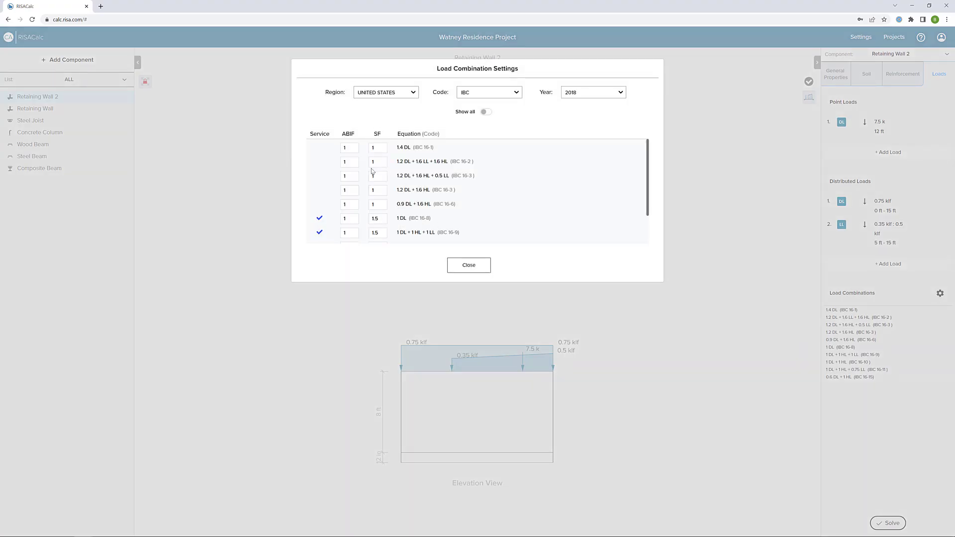
pyautogui.scroll(-1, 380, 214)
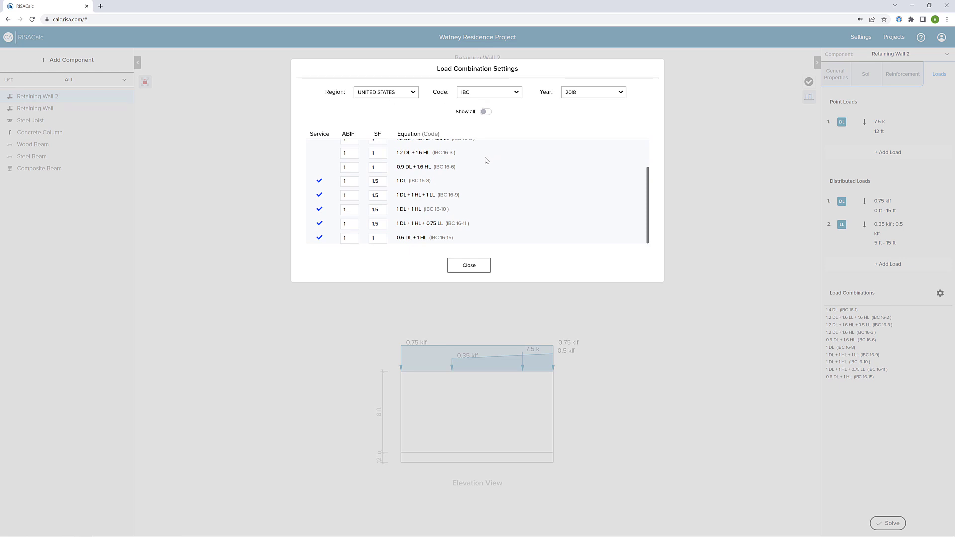
pyautogui.scroll(3, 343, 194)
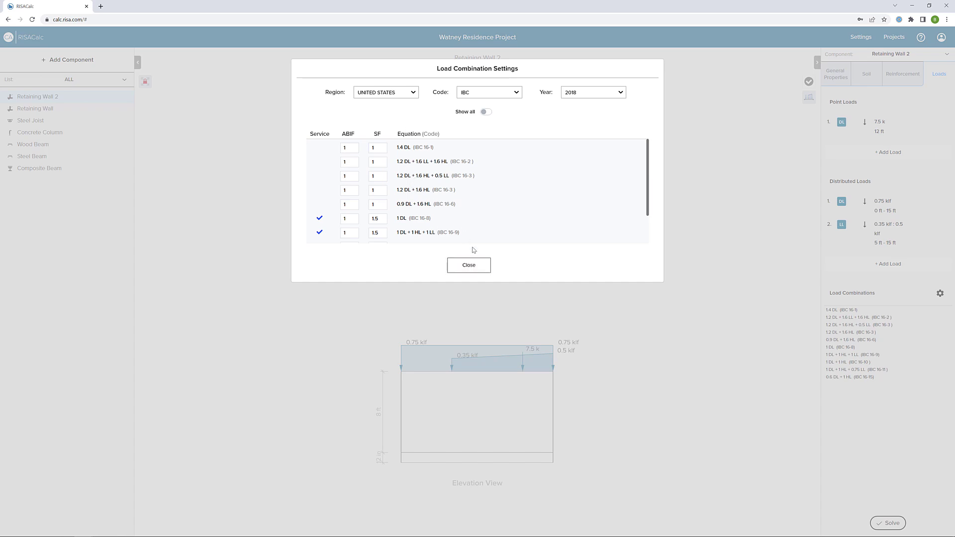
pyautogui.click(468, 265)
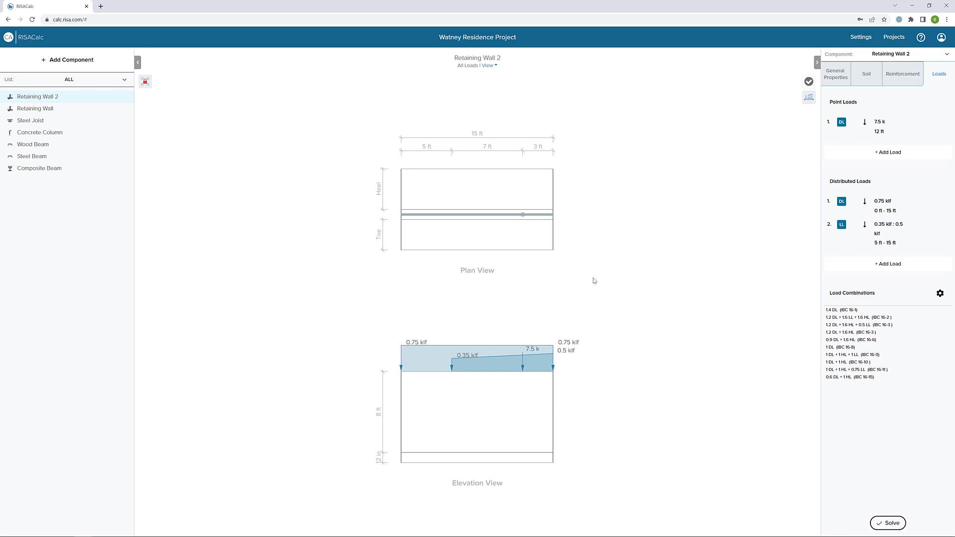
# Step: Solve the wall and browse the View load-combination list, leaving the Detail Report displayed
pyautogui.click(900, 520)
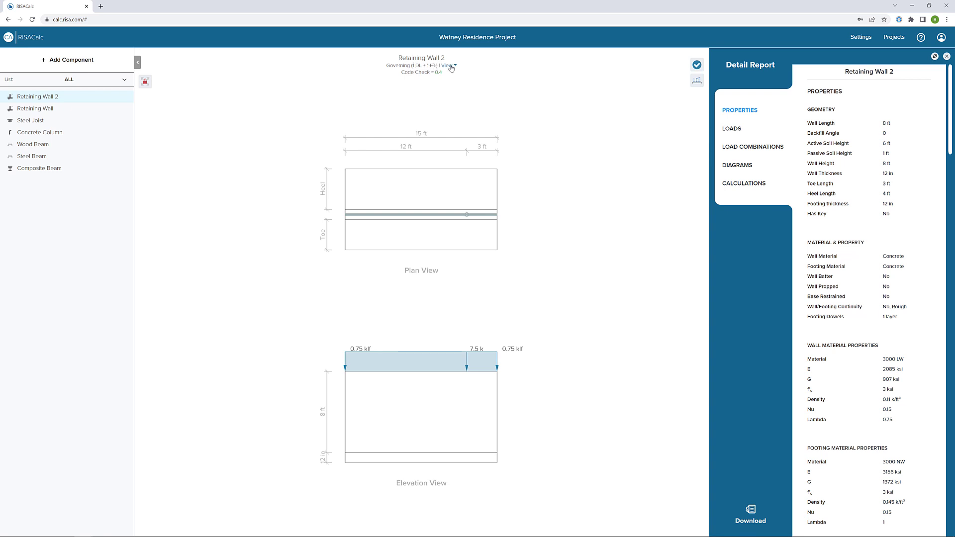
pyautogui.click(455, 67)
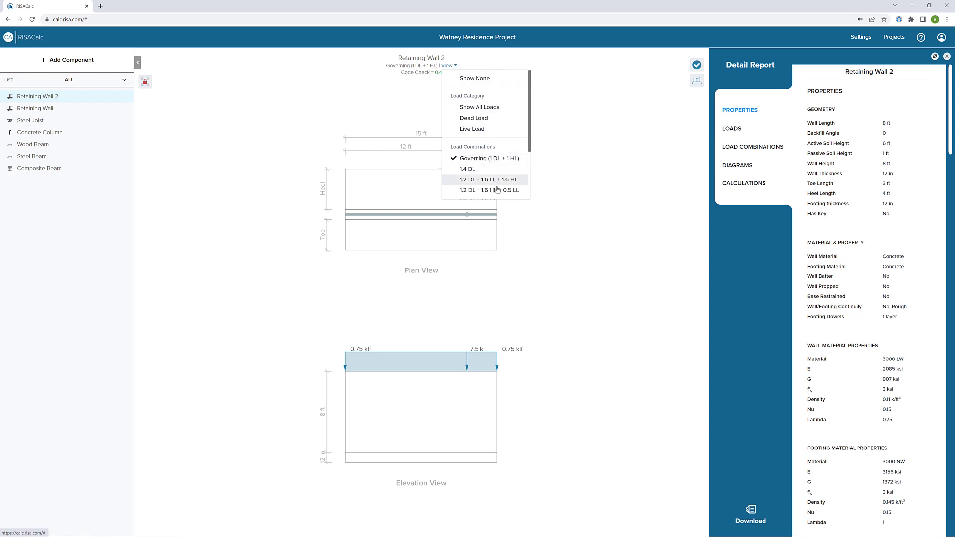
pyautogui.scroll(-2, 503, 172)
pyautogui.scroll(3, 503, 173)
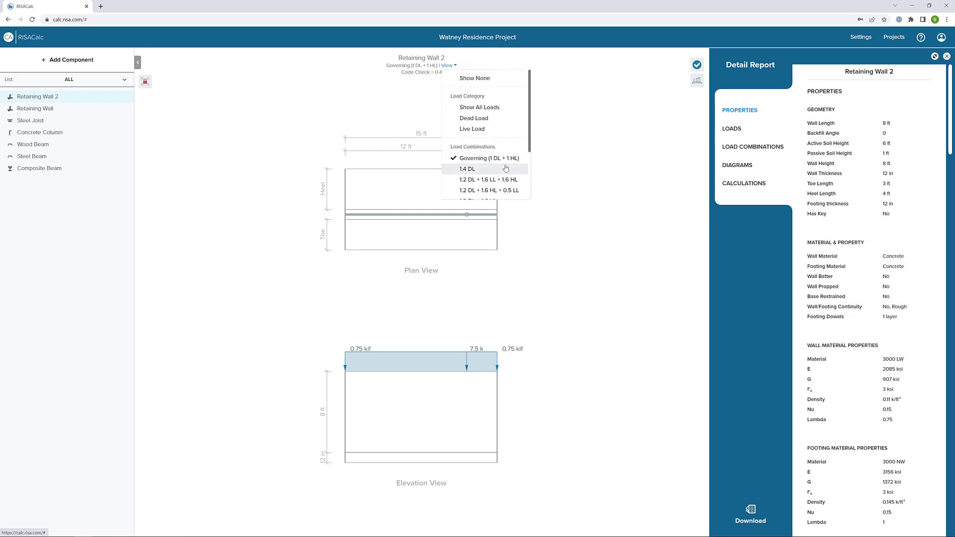
pyautogui.click(571, 127)
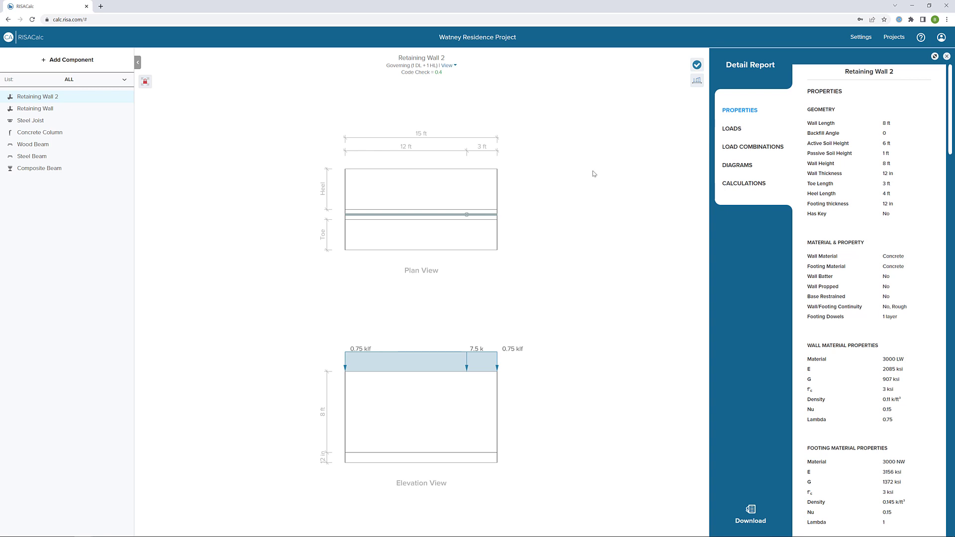
# Step: Expand the Retaining Wall 2 detail report full-width and scroll through properties, loads and combinations to the 1 DL + 1 HL loading diagram
pyautogui.click(934, 57)
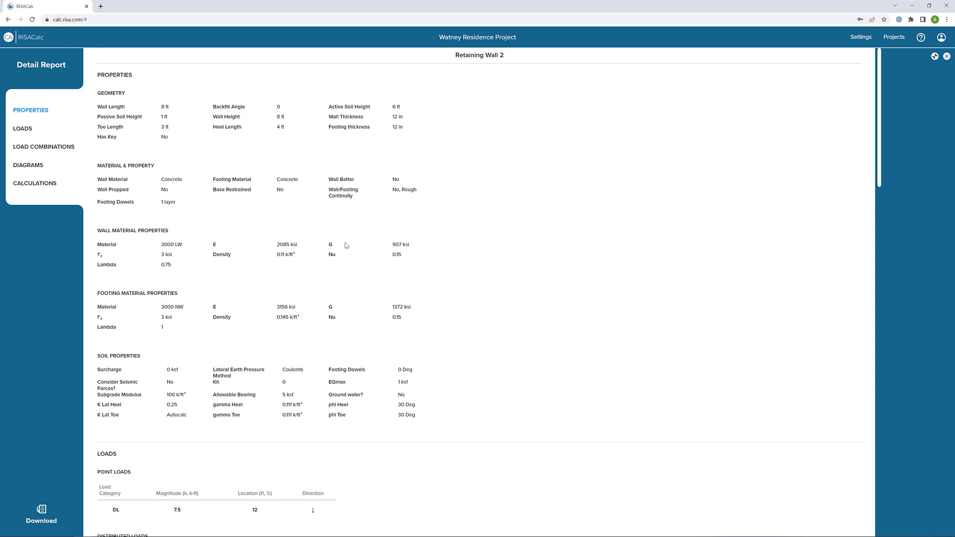
pyautogui.scroll(-4, 346, 245)
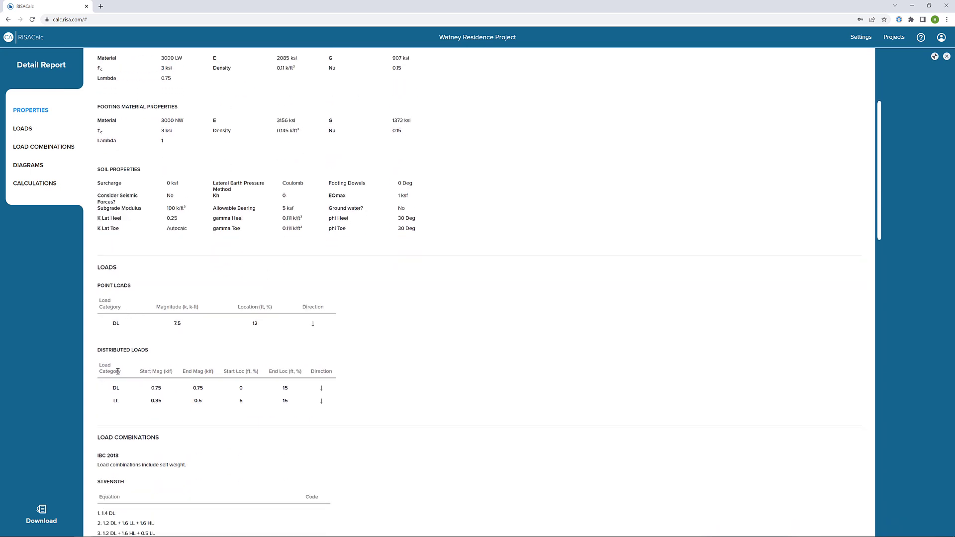
pyautogui.scroll(-1, 352, 297)
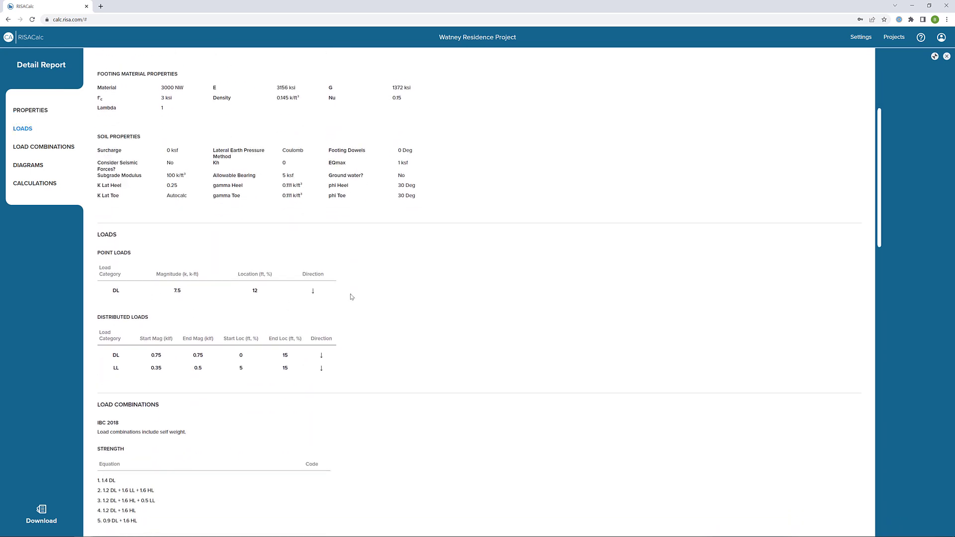
pyautogui.scroll(-2, 350, 296)
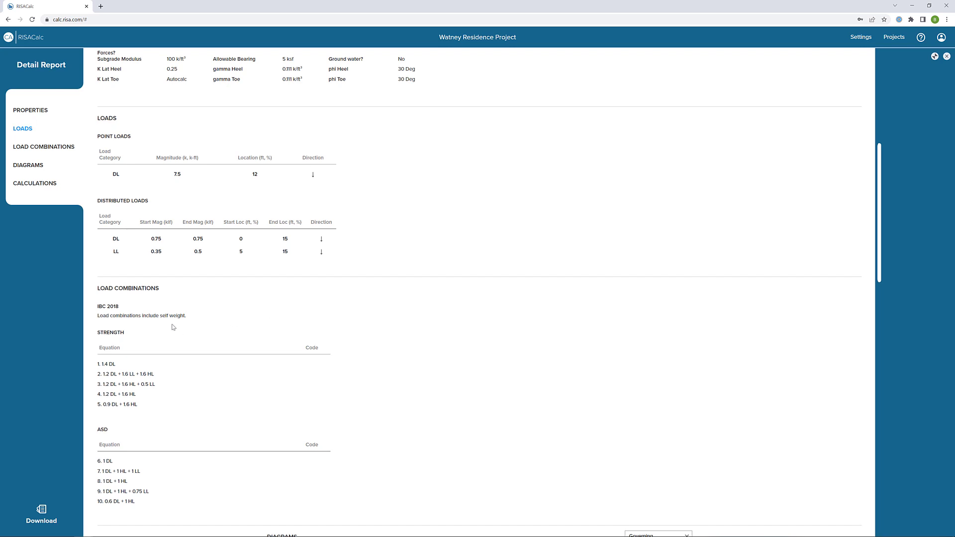
pyautogui.scroll(-2, 158, 306)
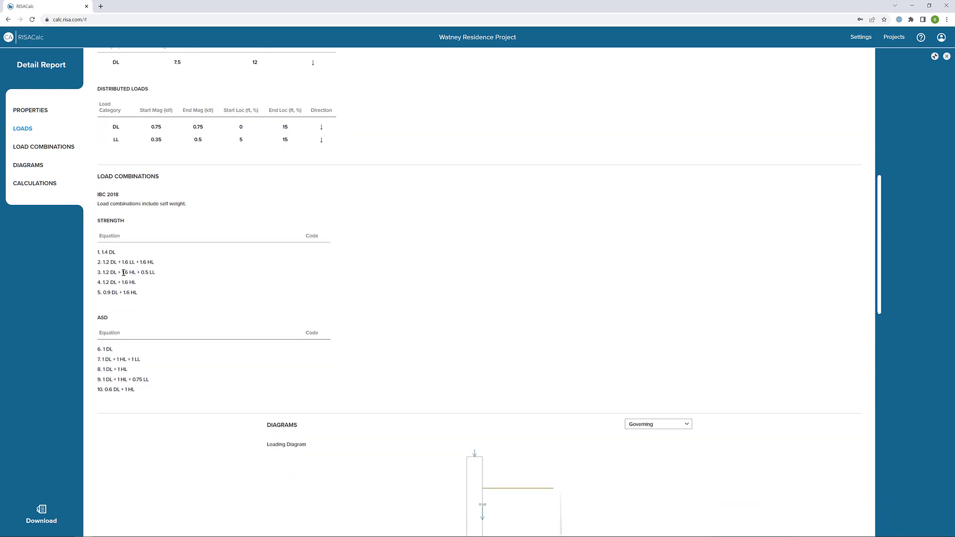
pyautogui.scroll(-4, 341, 262)
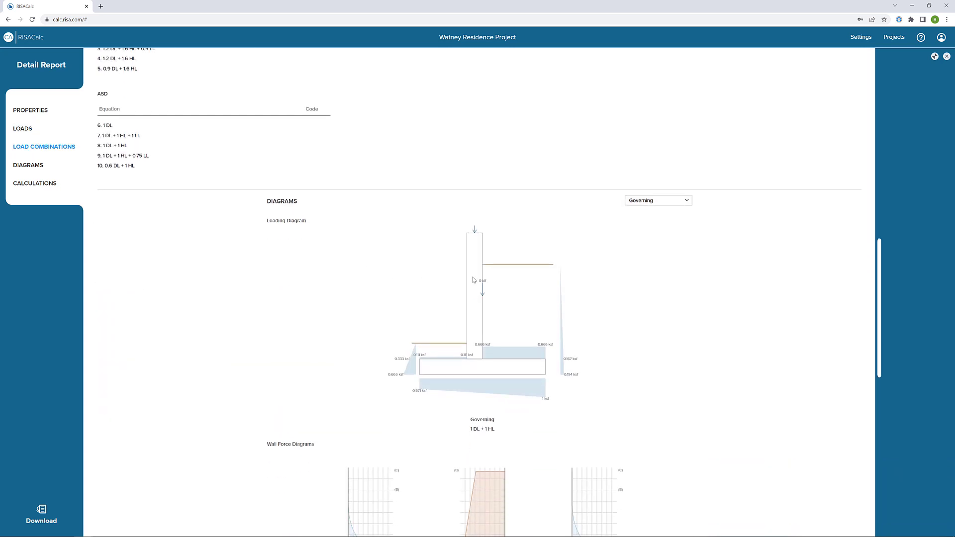
pyautogui.click(656, 204)
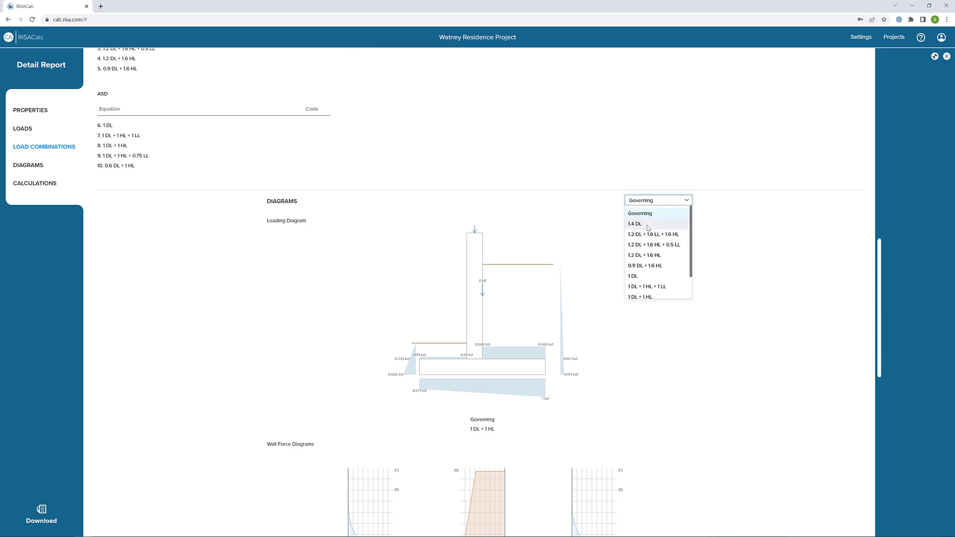
pyautogui.click(648, 227)
pyautogui.click(663, 207)
pyautogui.click(658, 246)
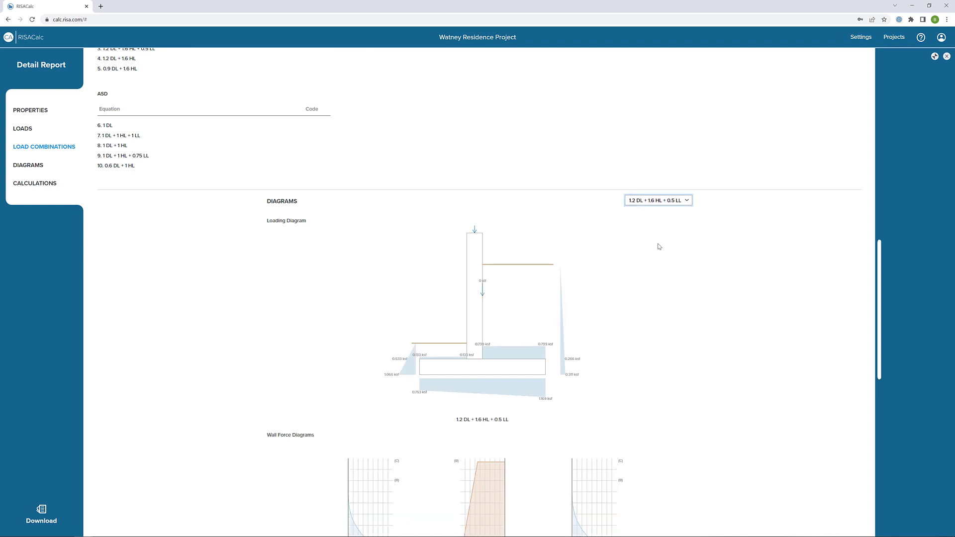
pyautogui.click(657, 202)
pyautogui.click(657, 266)
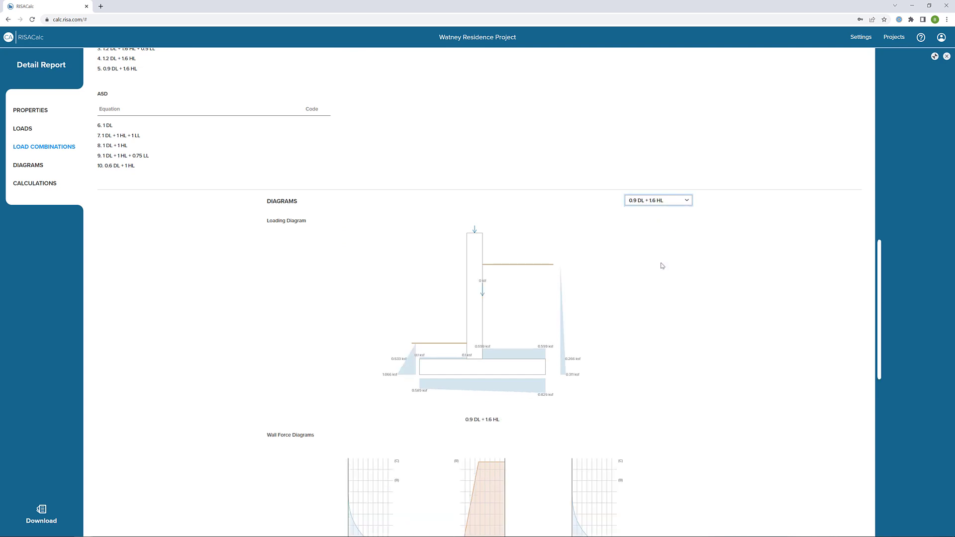
pyautogui.click(665, 202)
pyautogui.scroll(-1, 665, 269)
pyautogui.click(660, 272)
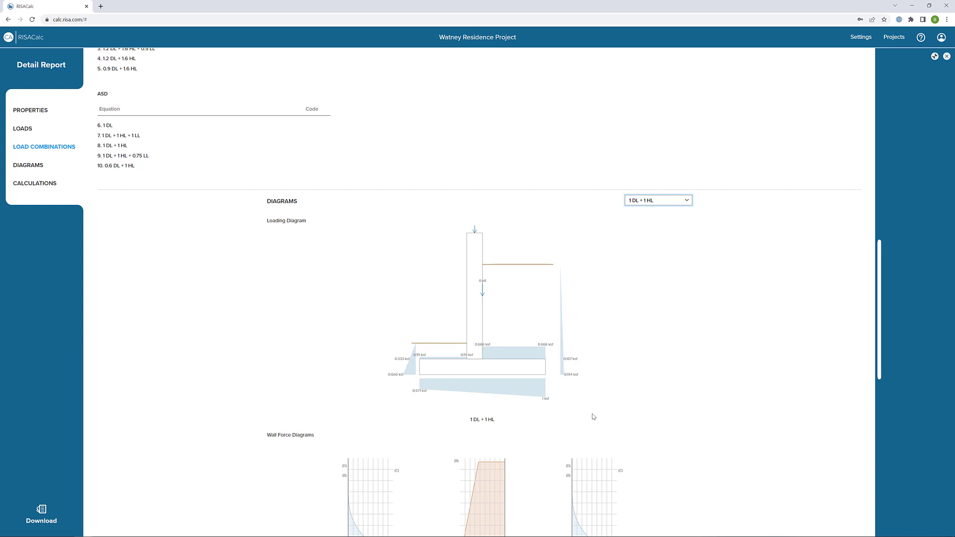
pyautogui.click(658, 200)
pyautogui.click(656, 209)
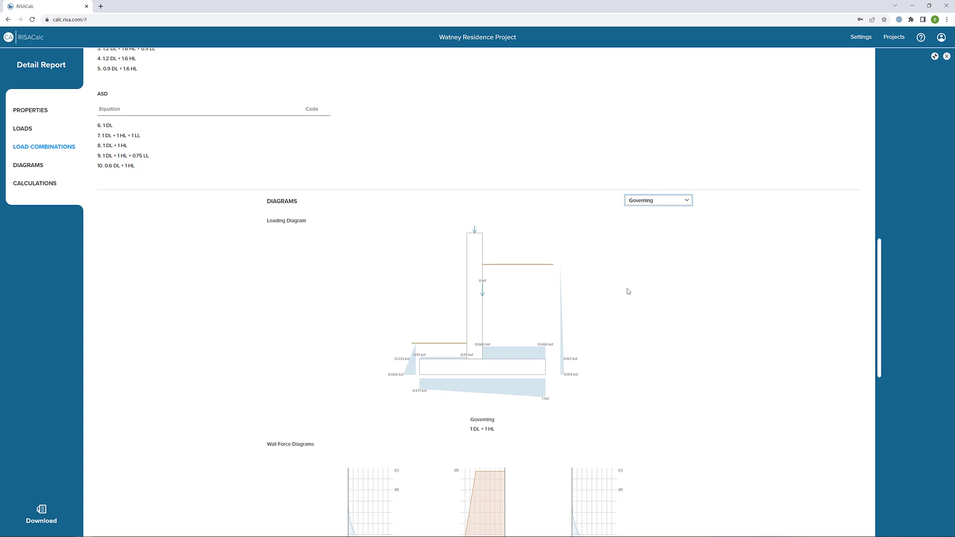
# Step: Scroll past the wall force diagrams to the ACI 318-19 code check table, all passing with sliding at 0.4
pyautogui.scroll(-8, 629, 292)
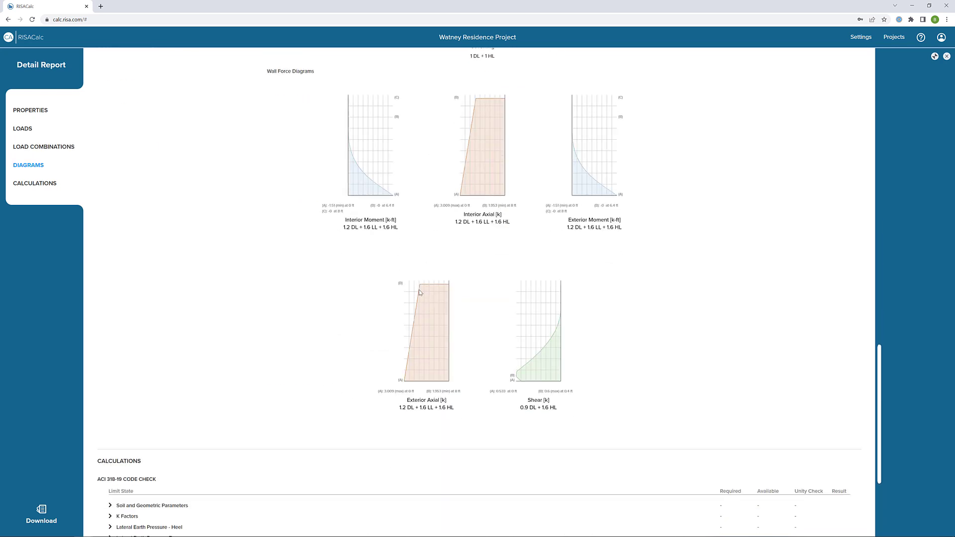
pyautogui.scroll(1, 419, 289)
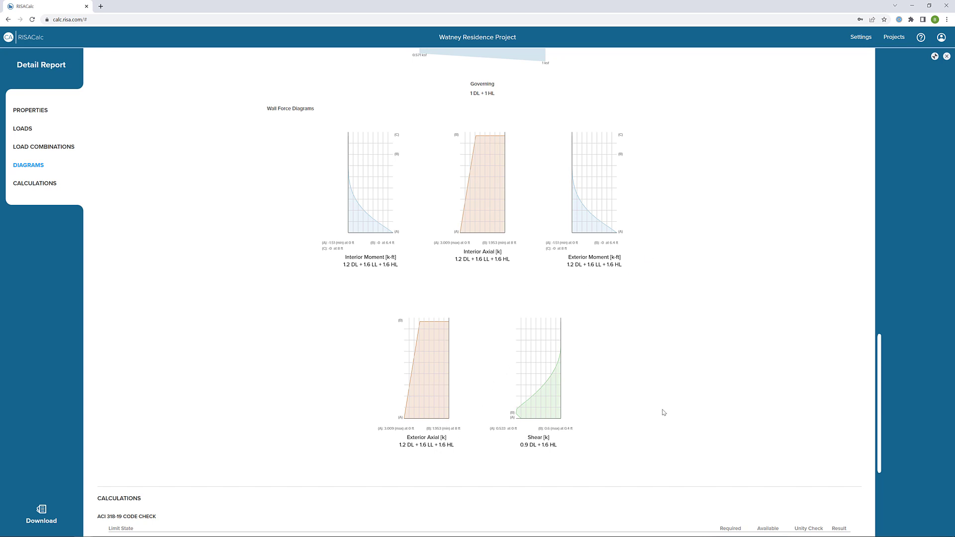
pyautogui.scroll(-5, 643, 368)
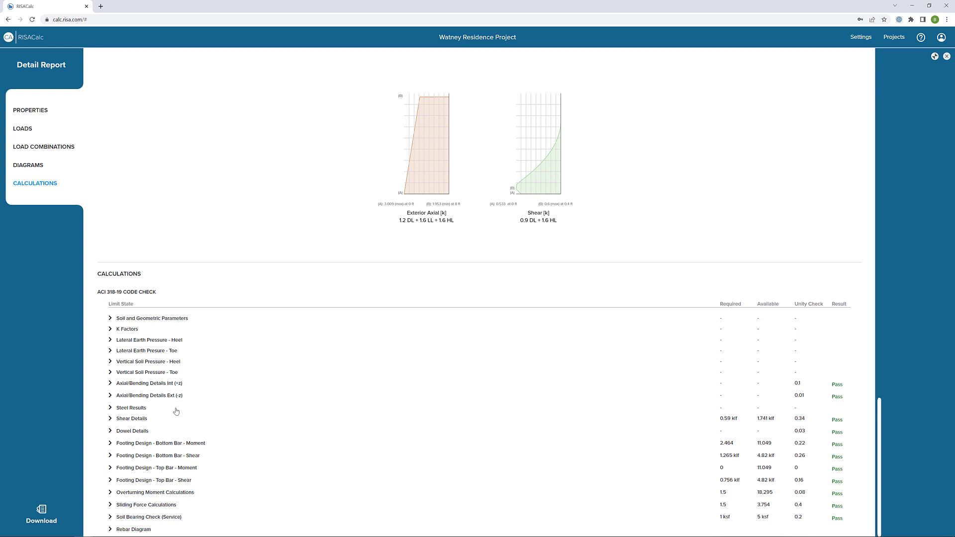
# Step: Expand the toe lateral earth pressure and the heel and toe vertical soil pressure calculations
pyautogui.click(161, 352)
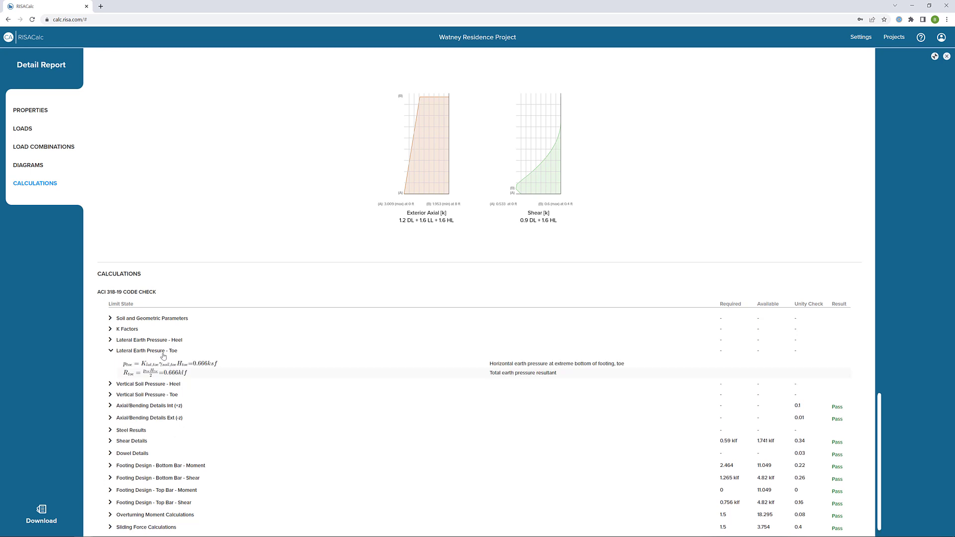
pyautogui.click(166, 386)
pyautogui.click(170, 420)
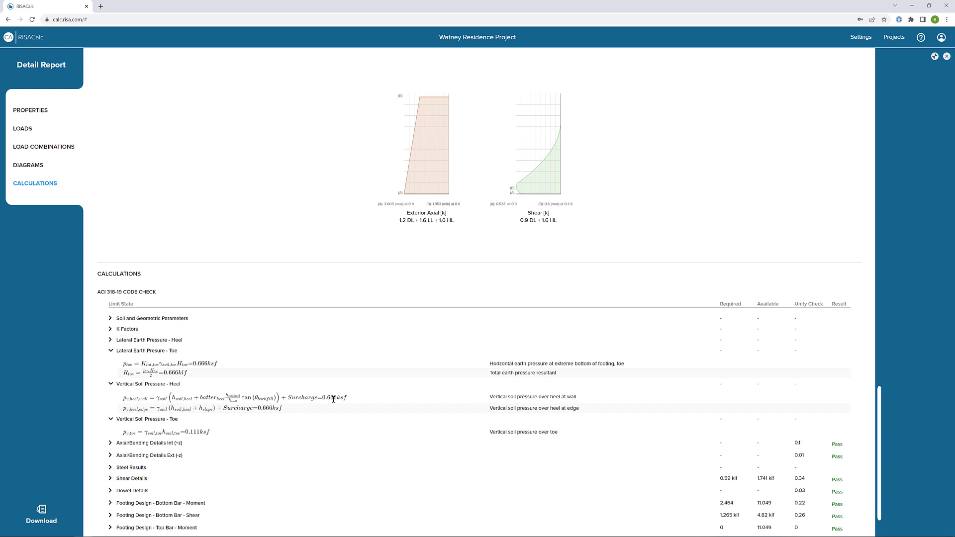
# Step: Expand Steel Results, showing 2.356 in² horizontal and 7.854 in² exterior vertical steel provided
pyautogui.scroll(-1, 333, 399)
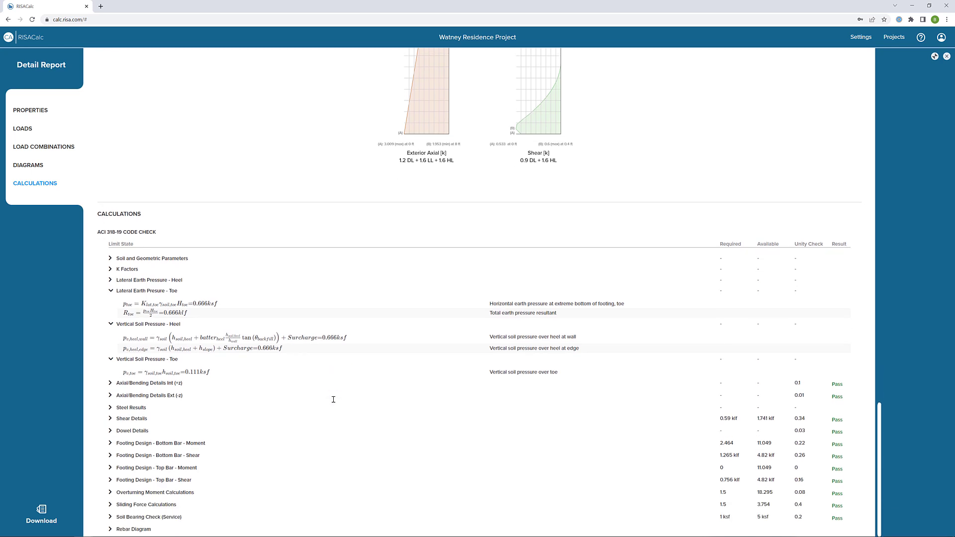
pyautogui.click(139, 409)
pyautogui.scroll(-1, 355, 433)
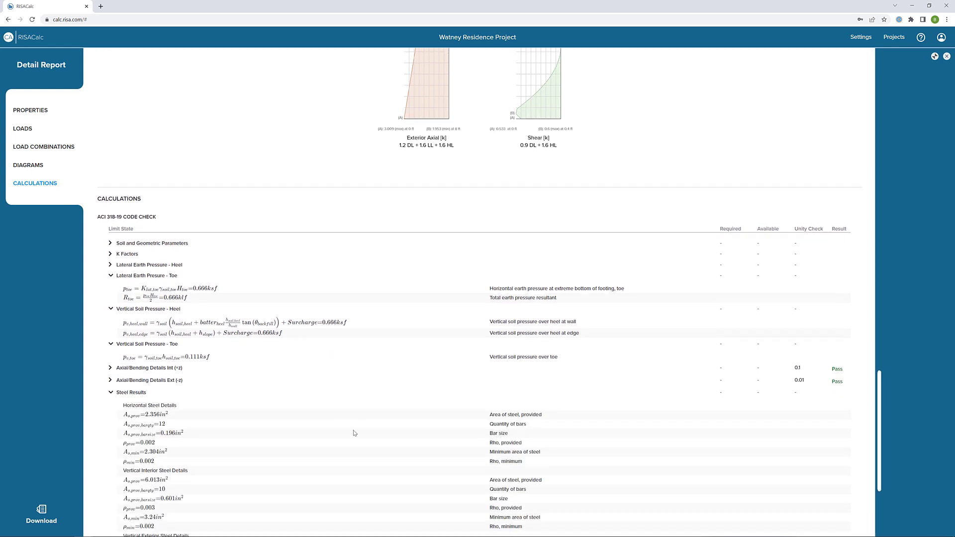
pyautogui.scroll(-2, 354, 433)
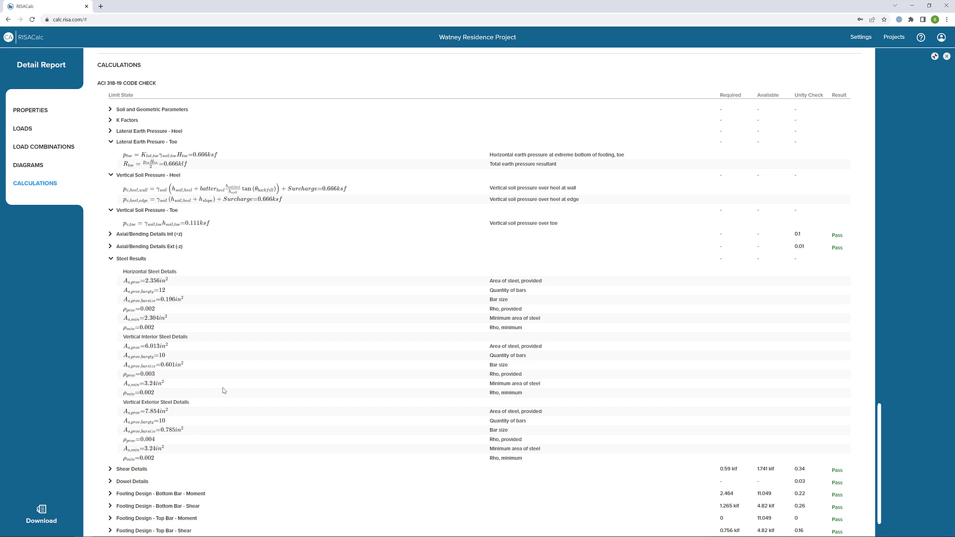
pyautogui.scroll(-1, 224, 391)
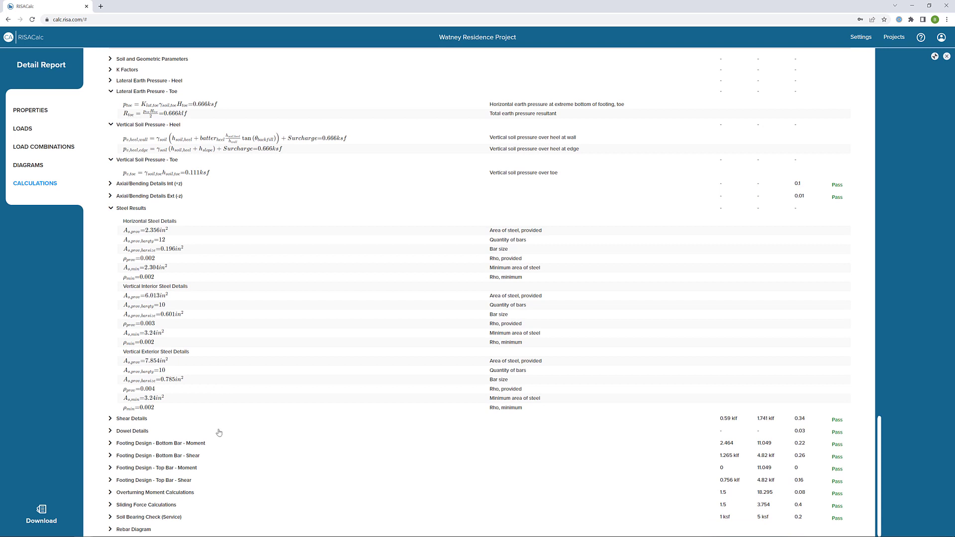
# Step: Expand overturning moment, sliding force, service soil bearing (0.2) and rebar diagram sections, then scroll to the bottom
pyautogui.click(164, 493)
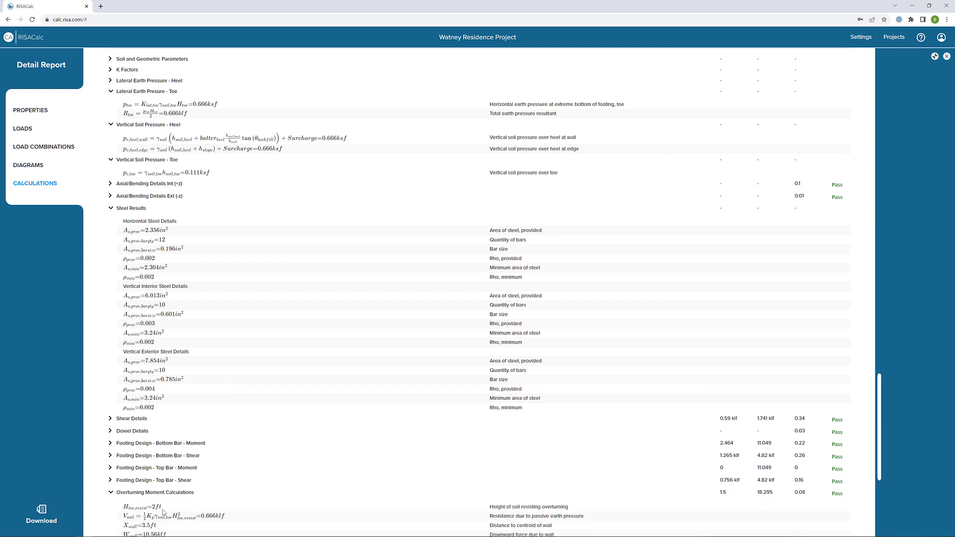
pyautogui.scroll(-5, 172, 487)
pyautogui.scroll(-1, 172, 489)
pyautogui.click(162, 506)
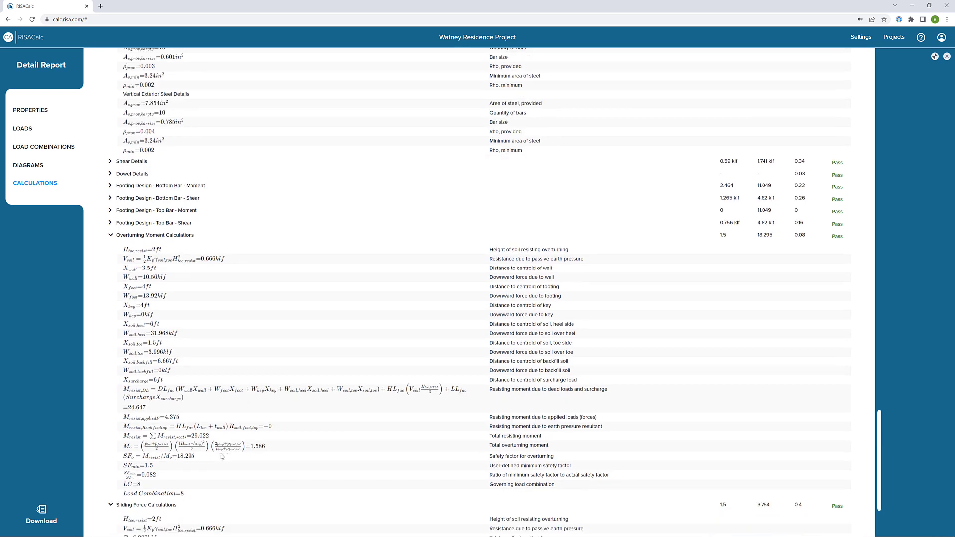
pyautogui.scroll(-3, 220, 458)
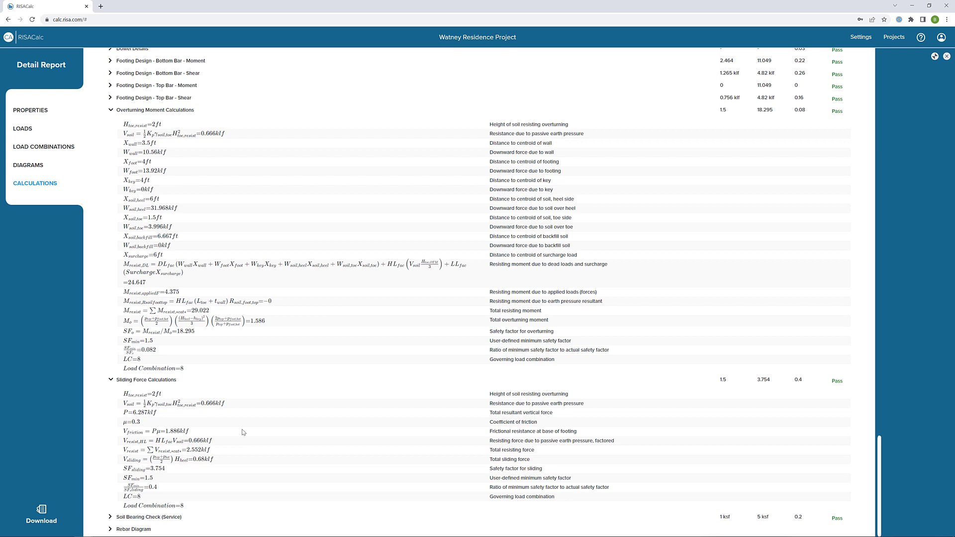
pyautogui.click(141, 530)
pyautogui.click(145, 519)
pyautogui.scroll(-6, 301, 410)
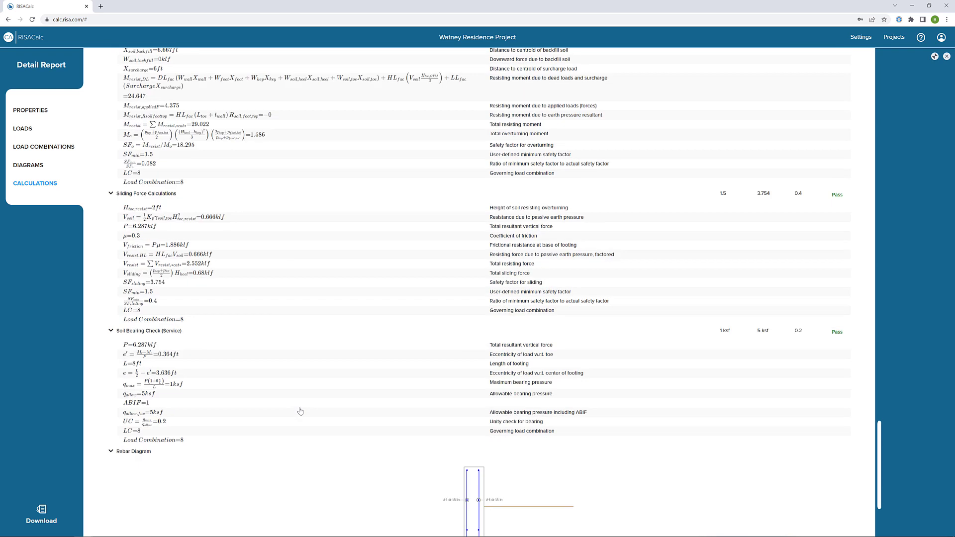
pyautogui.scroll(-1, 240, 398)
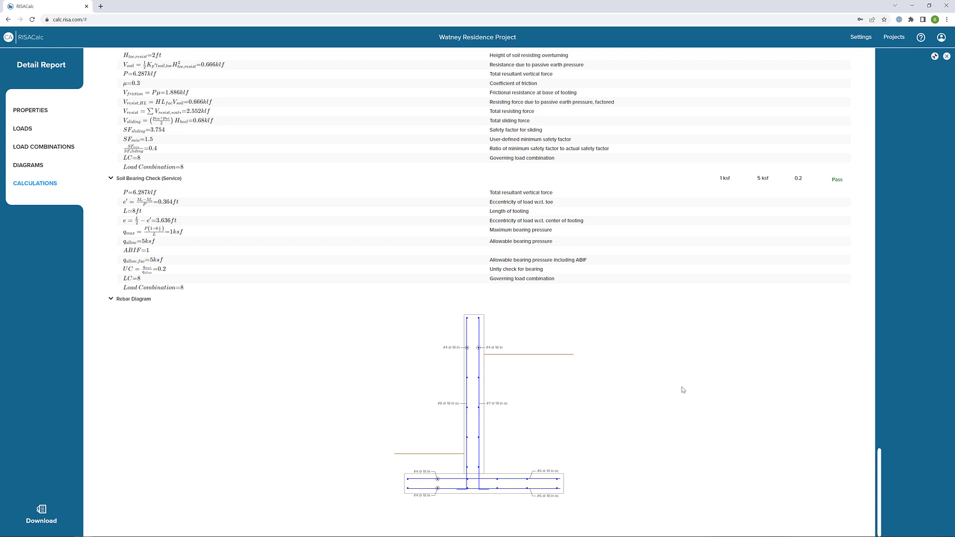
pyautogui.click(43, 513)
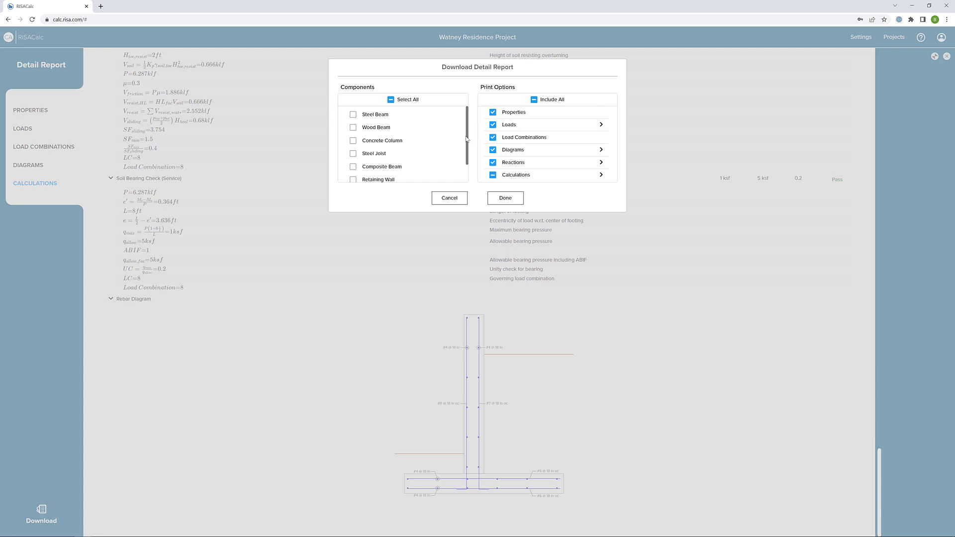
pyautogui.moveTo(466, 139); pyautogui.dragTo(469, 158)
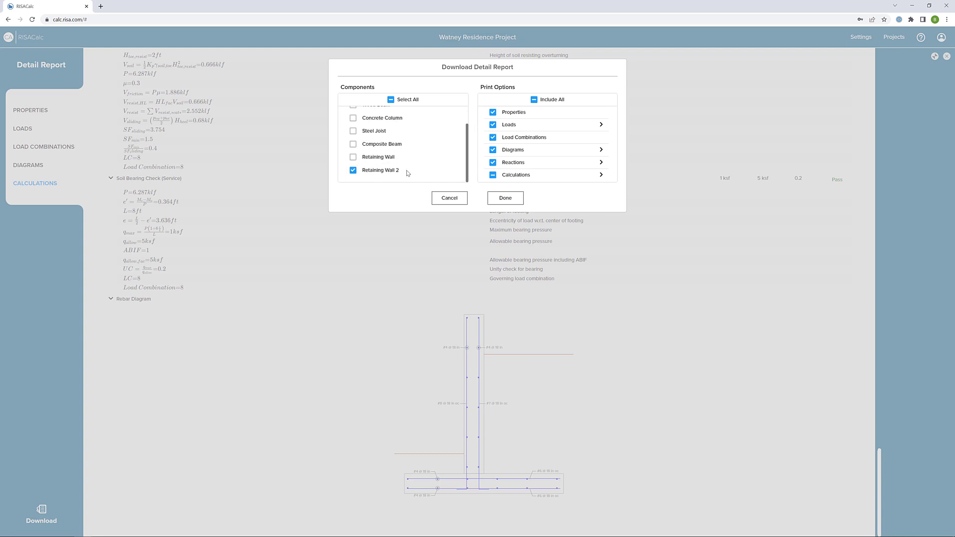
pyautogui.scroll(2, 388, 145)
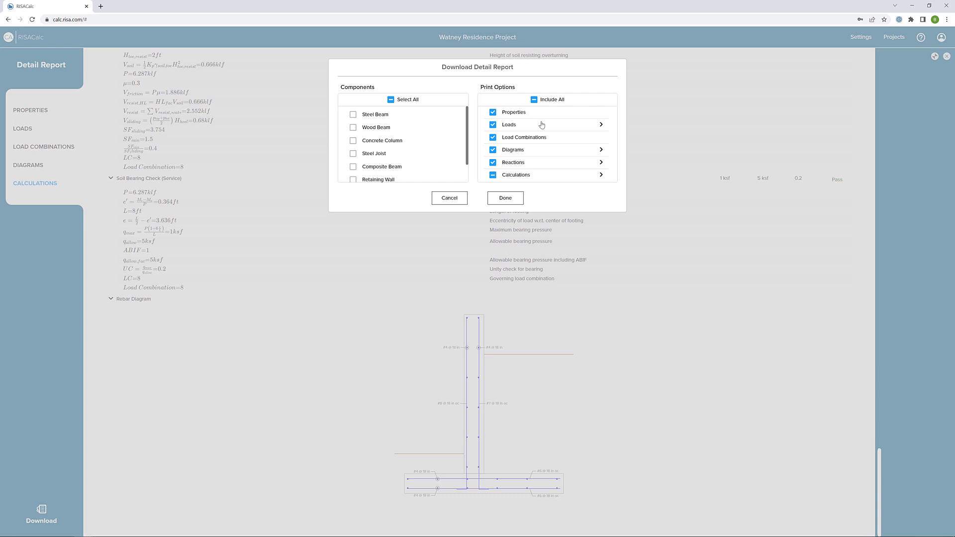
pyautogui.click(495, 116)
# Step: Dismiss the download options and close the detail report, returning to the wall drawing with code check 0.4
pyautogui.click(452, 202)
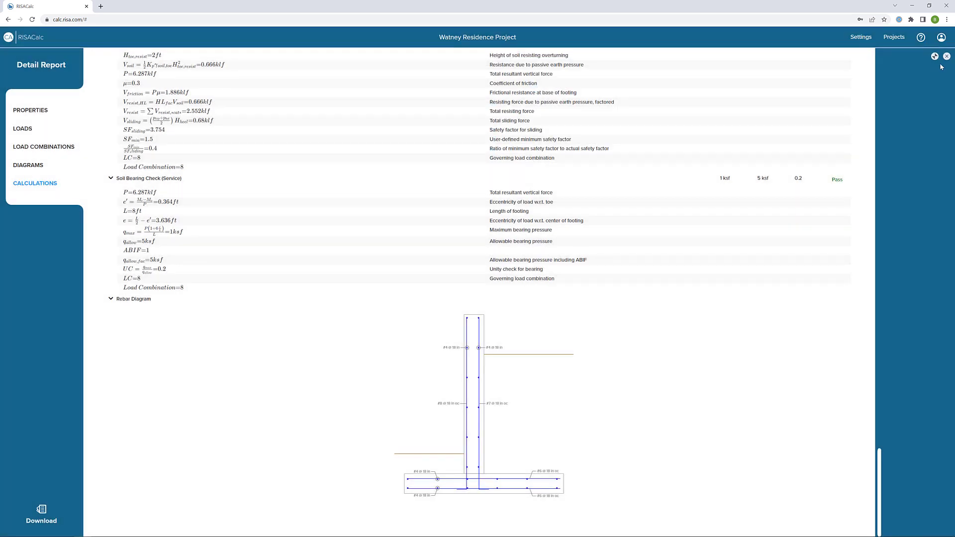
pyautogui.click(947, 56)
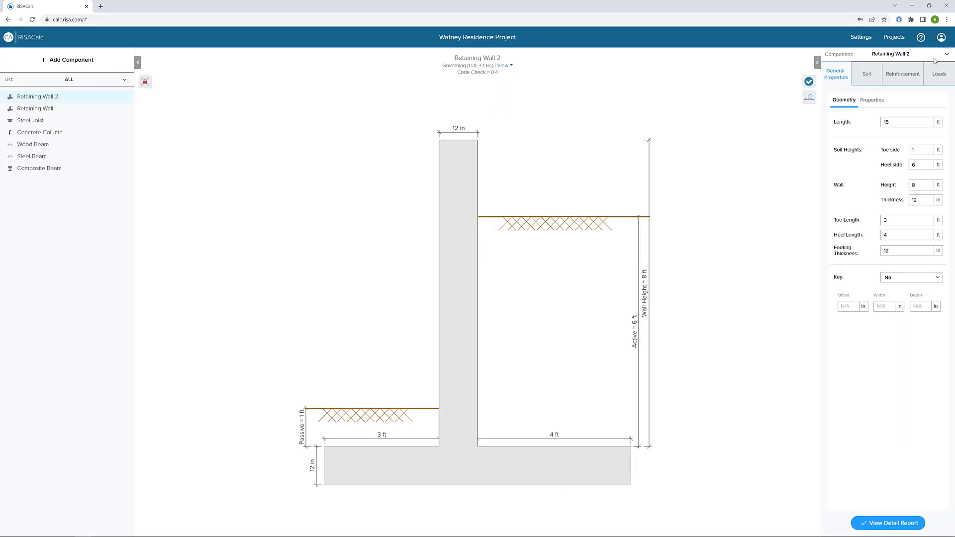